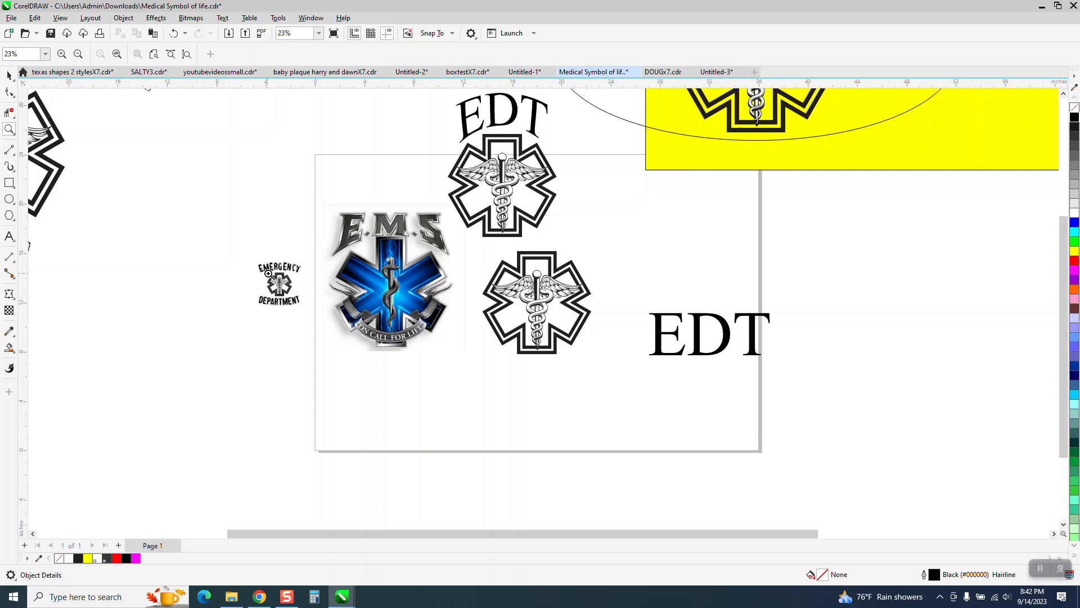
Step: Move the upper medical symbol and its curved EDT text to the left, clear of the symbol at the page centre
scroll(283, 267, "down", 1)
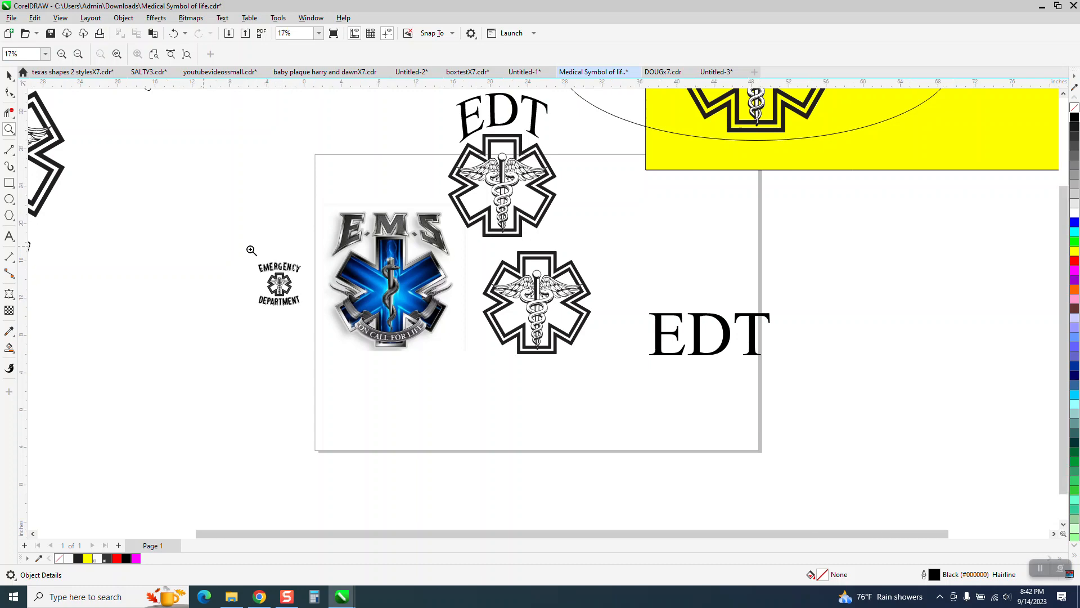
left_click(286, 263)
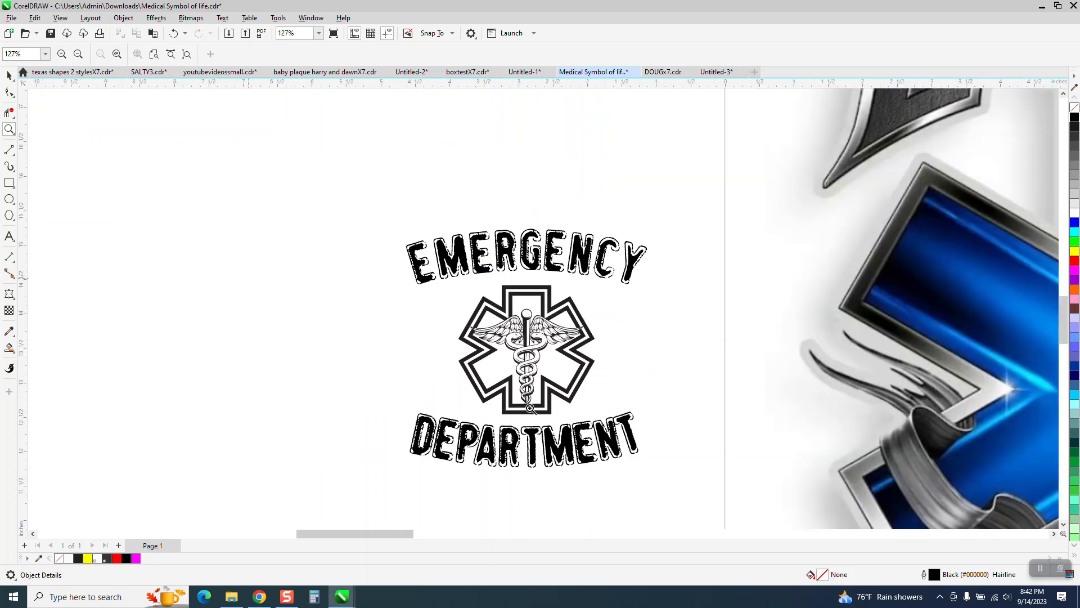
scroll(355, 188, "down", 3)
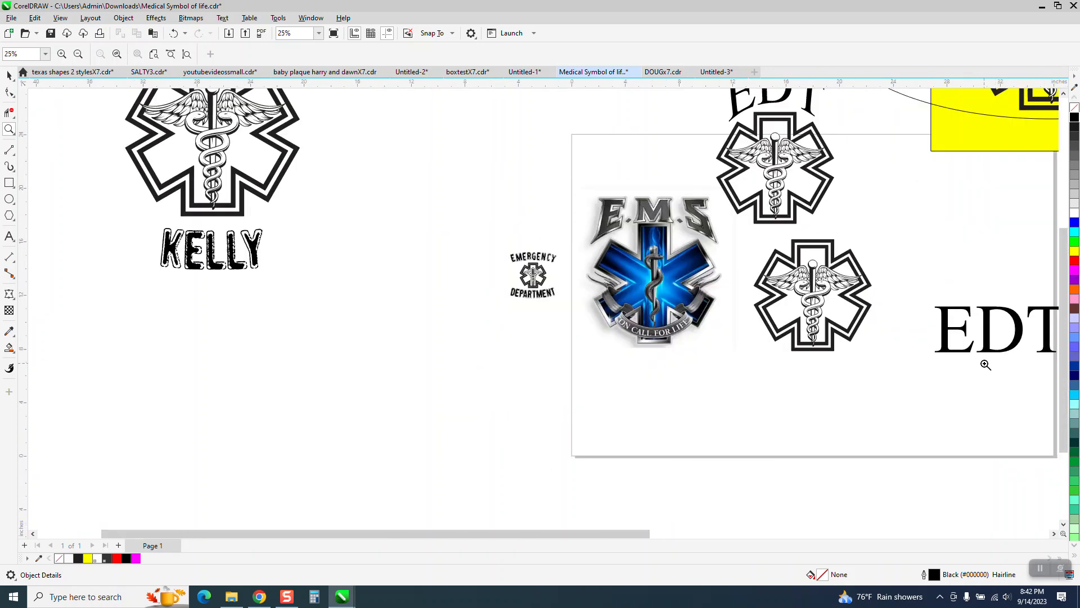
scroll(1063, 290, "up", 2)
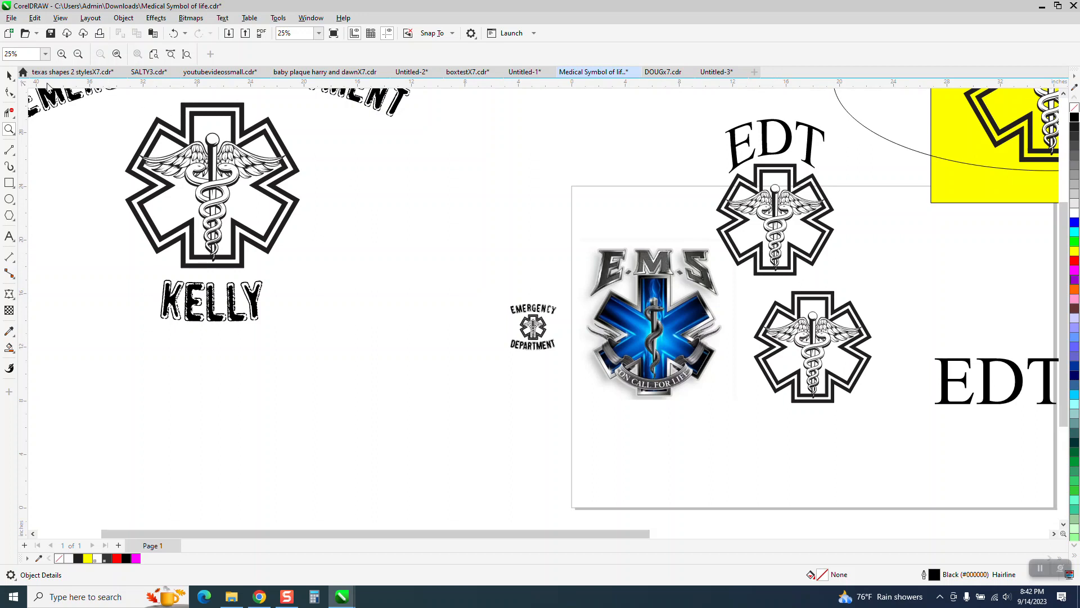
left_click(9, 75)
left_click_drag(793, 220, 705, 204)
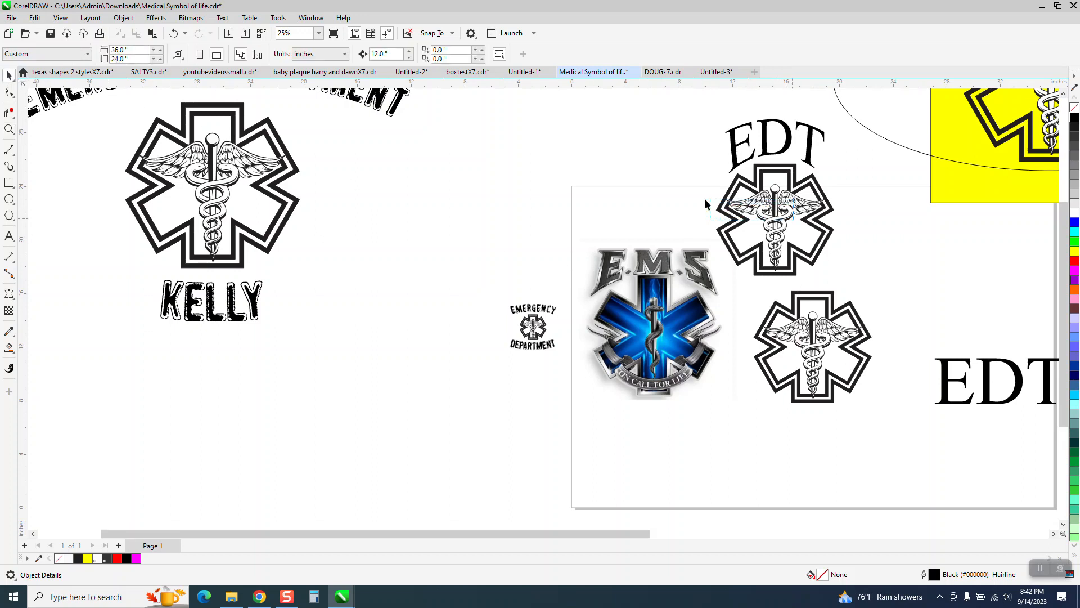
left_click_drag(795, 194, 580, 162)
left_click_drag(793, 154, 649, 140)
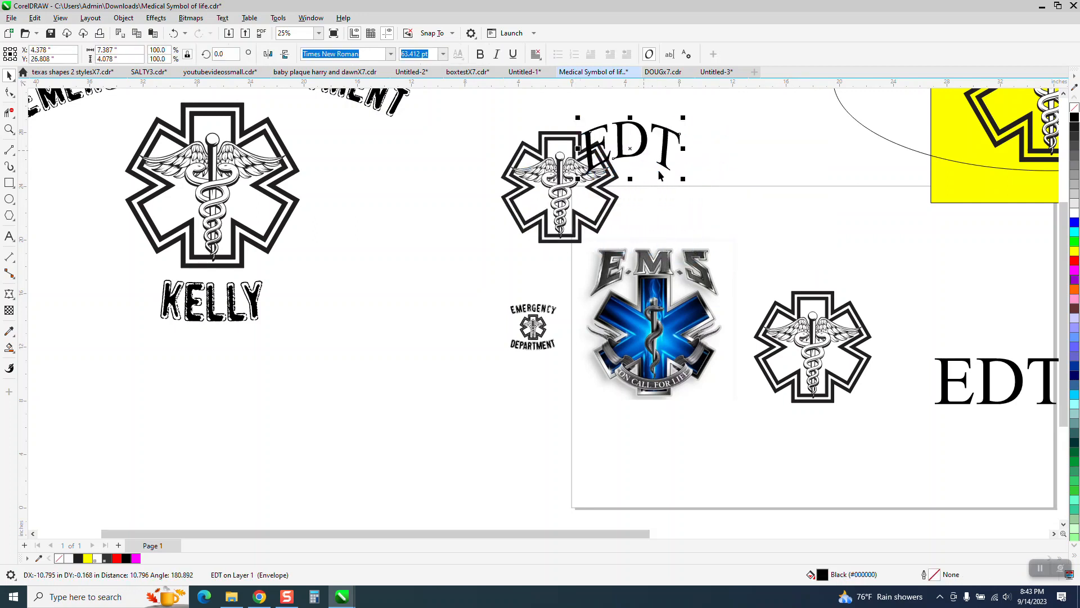
Step: Draw a circle centred on the page around the lower medical symbol and enlarge it to about 9.6 in across
left_click(815, 346)
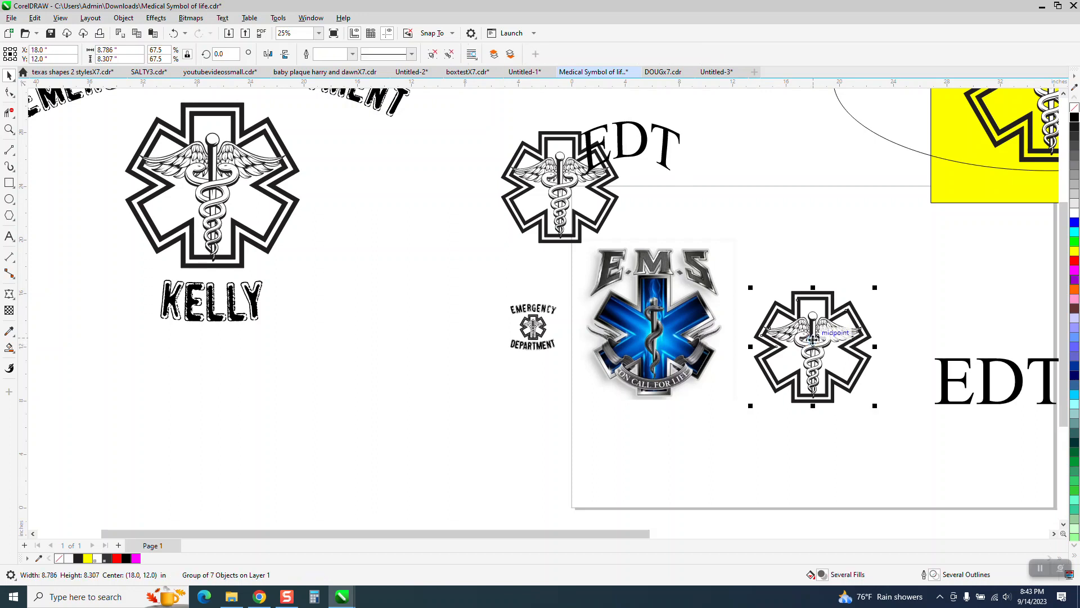
left_click(9, 199)
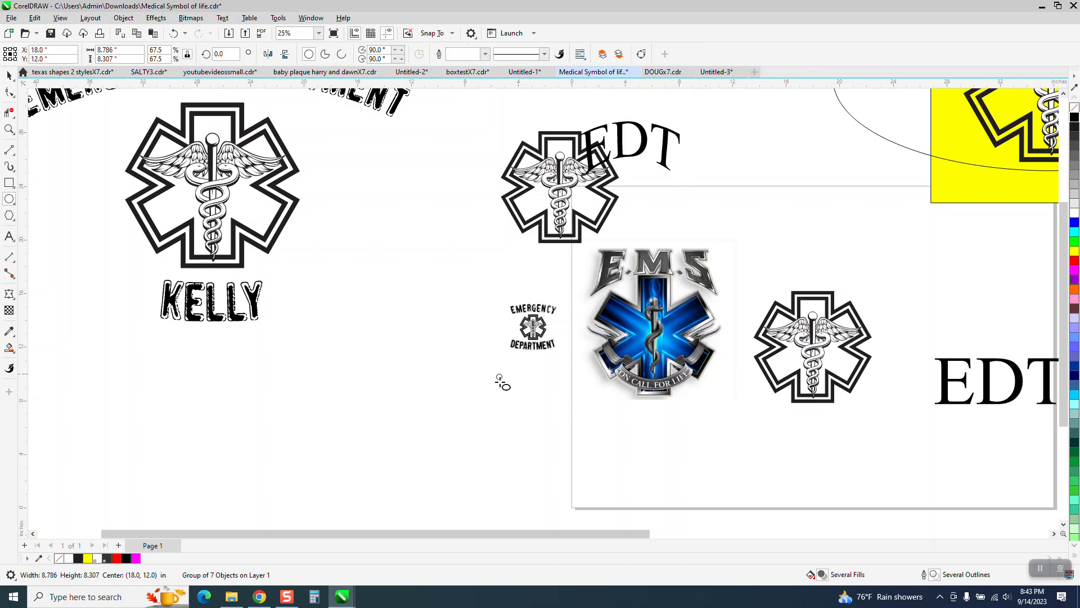
left_click_drag(499, 378, 396, 476)
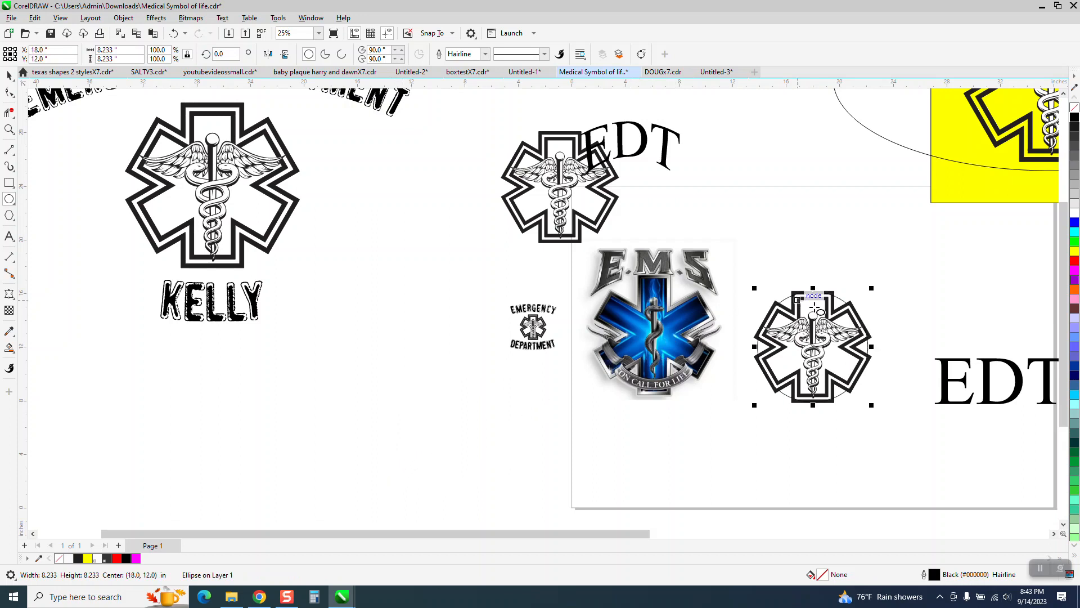
left_click(9, 75)
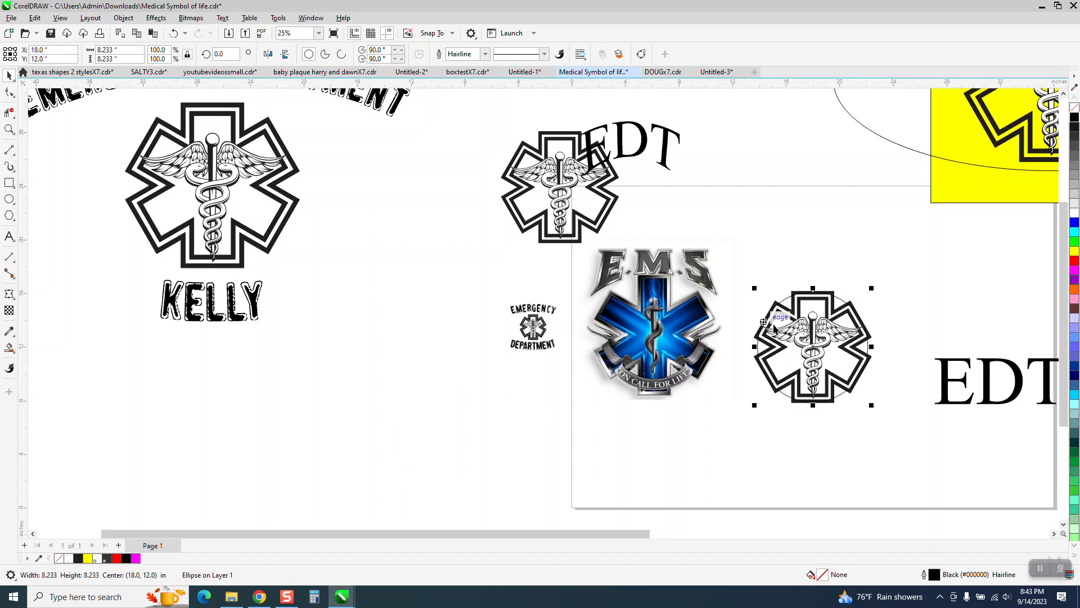
left_click_drag(872, 289, 880, 279)
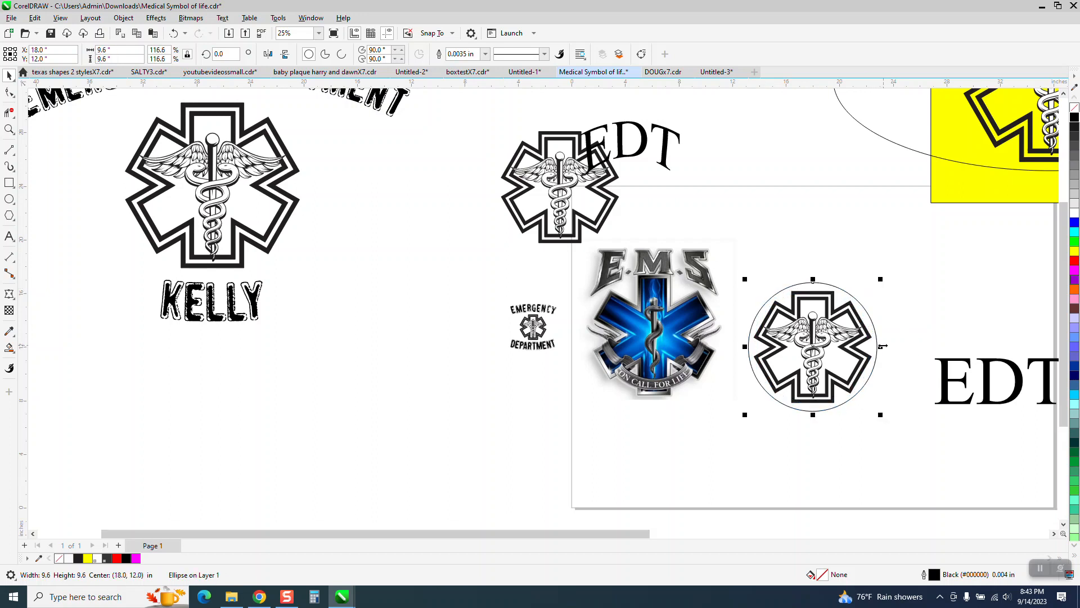
Step: Stretch the circle into an oval, recentre it on the page, and scale it to about 10.9 by 9.2 in
left_click_drag(881, 346, 903, 339)
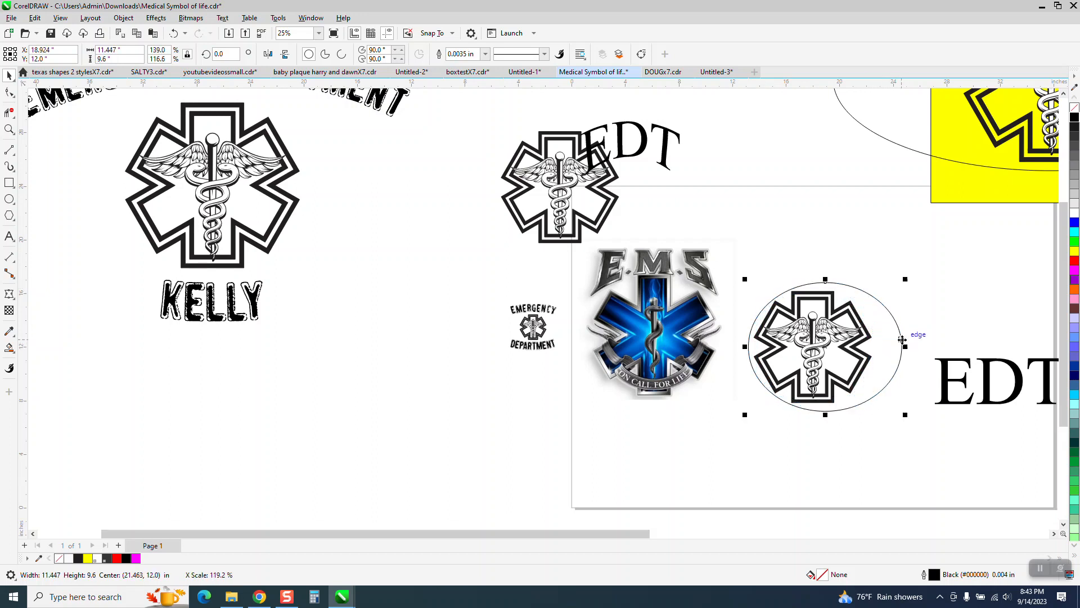
key("p")
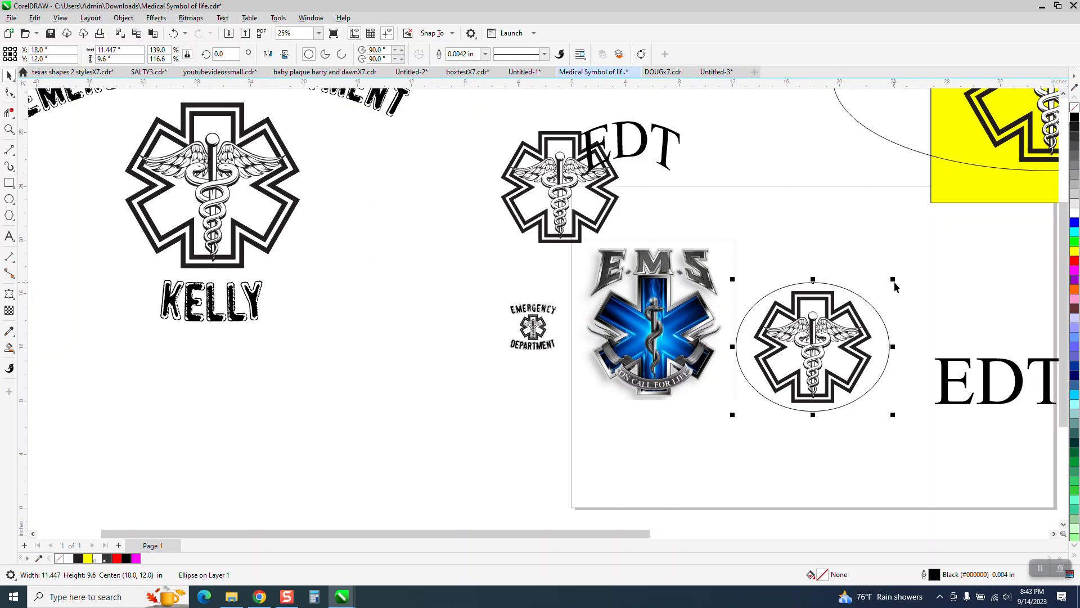
left_click_drag(893, 281, 889, 283)
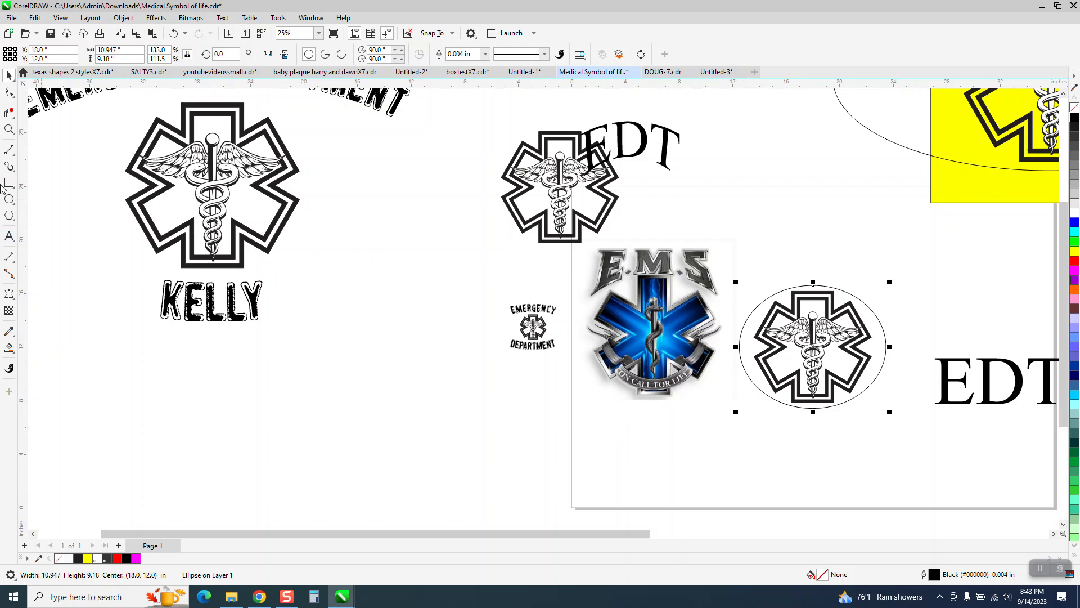
Step: Draw a page-centred rectangle over the symbol, widen it to about 9.6 in and extend its top edge to about 13.2 in tall
left_click(9, 183)
left_click_drag(757, 253, 866, 415)
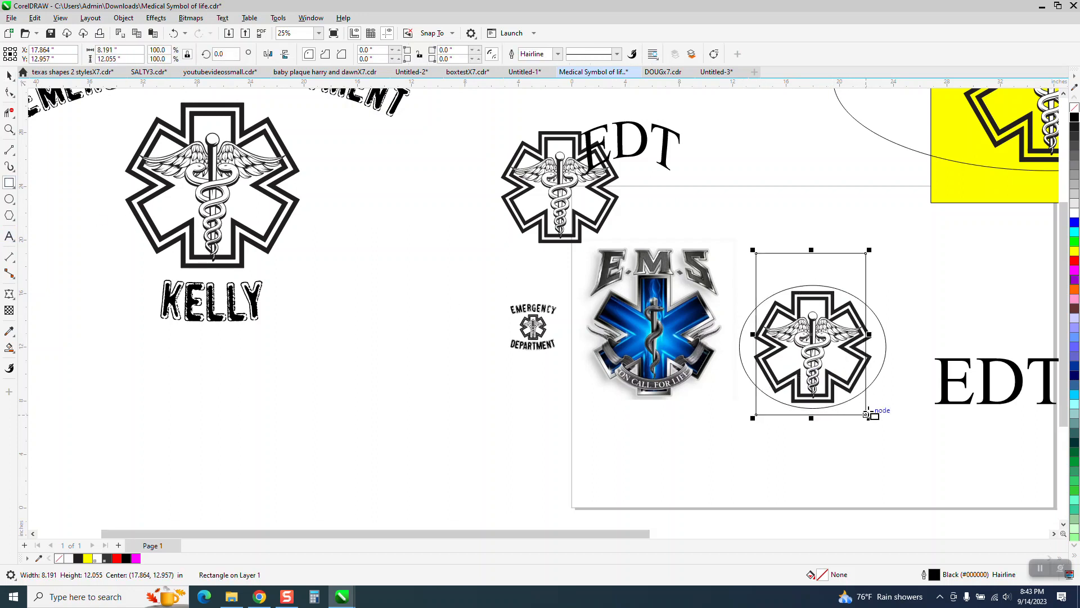
key("p")
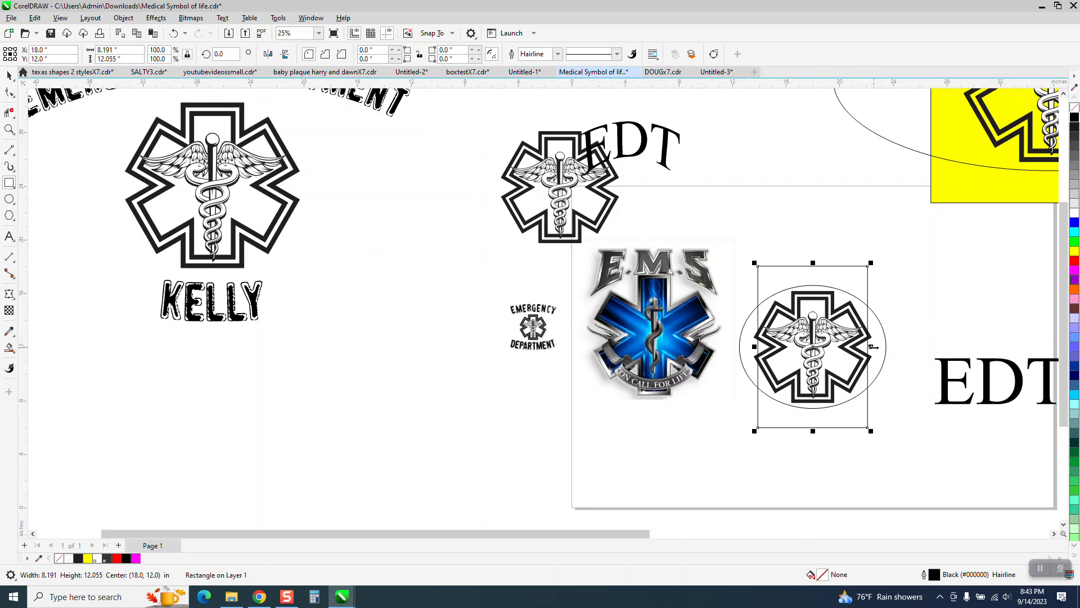
left_click_drag(873, 347, 883, 347)
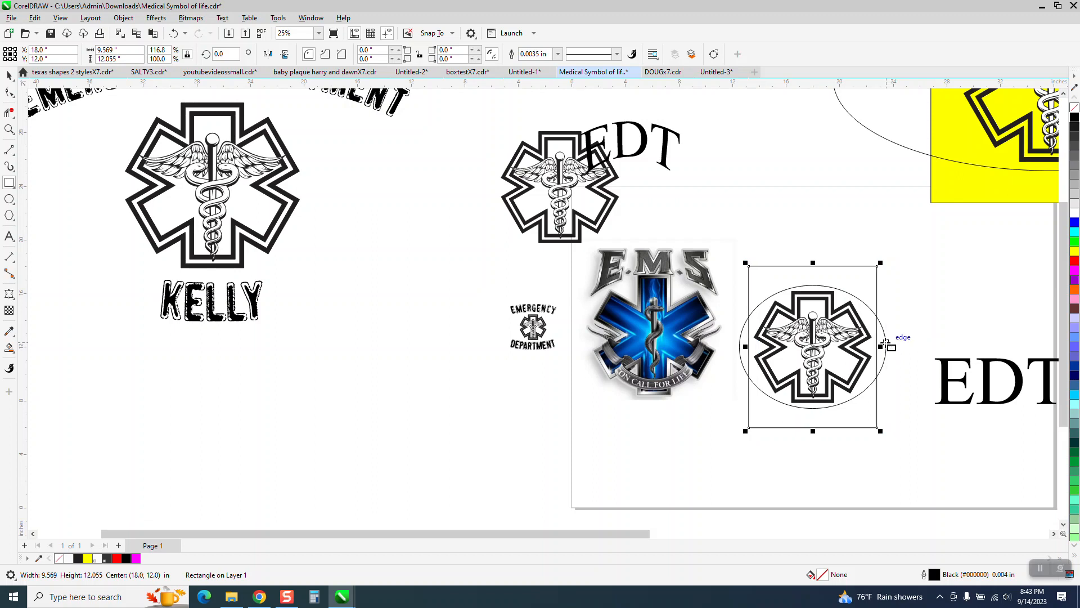
left_click_drag(813, 263, 813, 247)
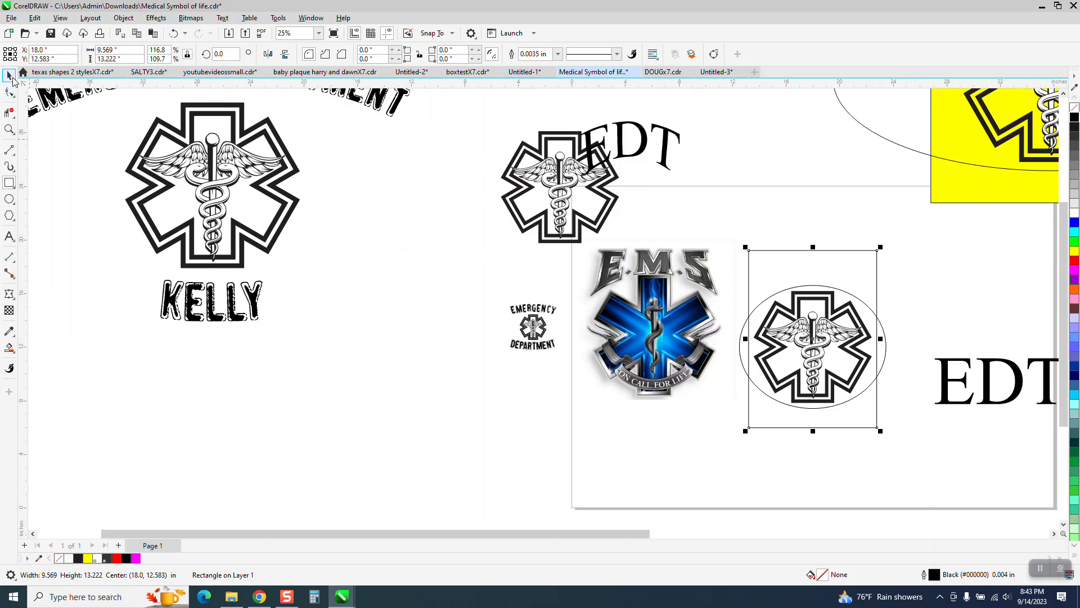
Step: Move the large straight EDT text down and slightly left, beside the lower part of the rectangle
key("space")
left_click_drag(933, 444, 919, 465)
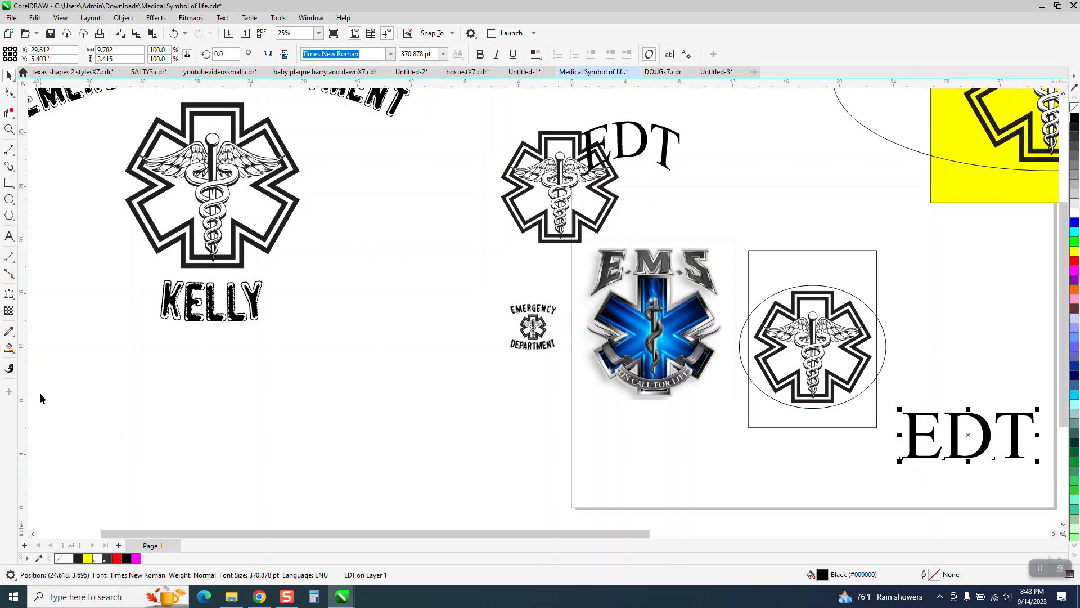
Step: Smart Fill the area between the rectangle's top and the oval in magenta, and nudge the new shape 12 in to the right
left_click(9, 349)
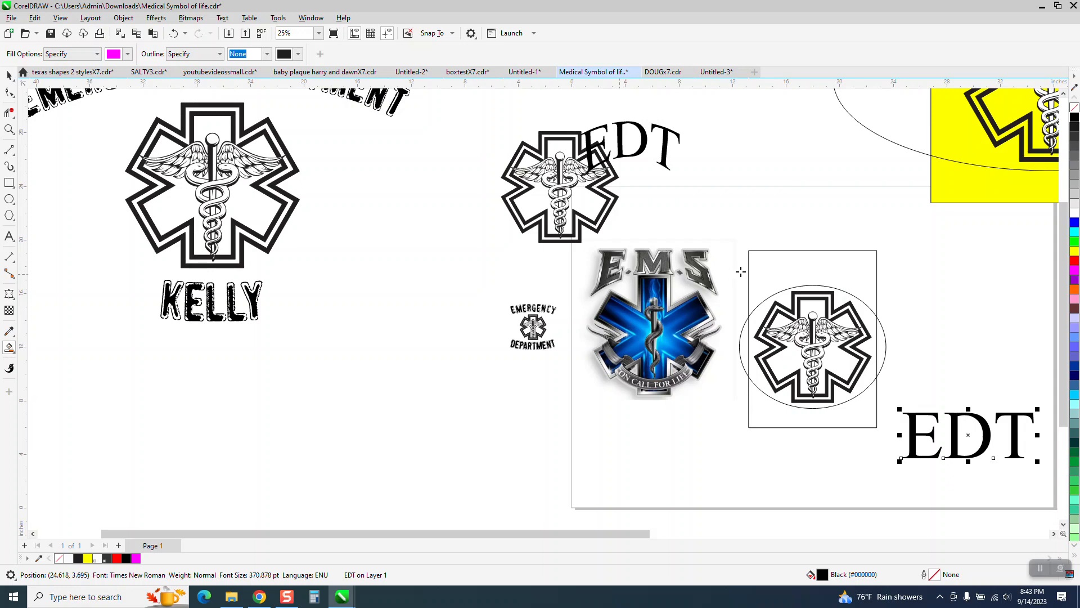
left_click(804, 270)
key("Right")
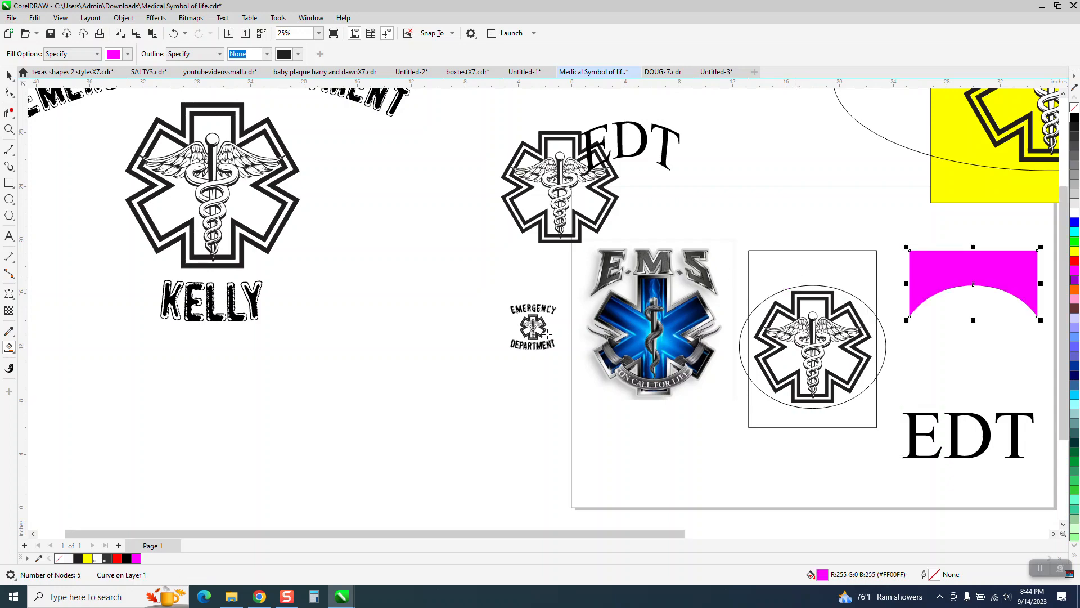
Step: Remove the magenta fill from the arched shape and give it a red hairline outline
scroll(591, 329, "down", 1)
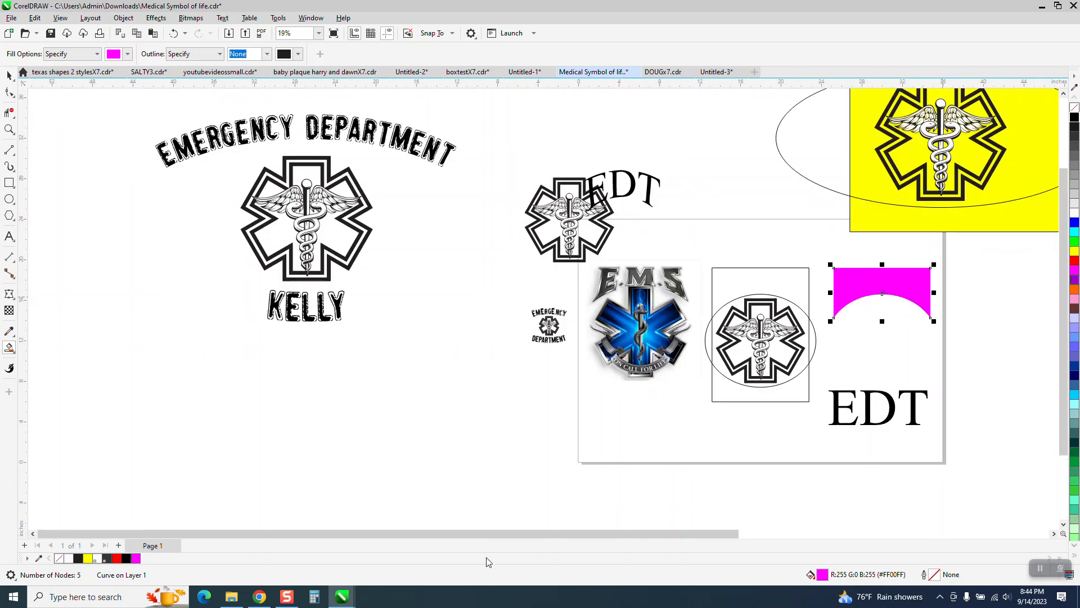
left_click_drag(499, 534, 614, 534)
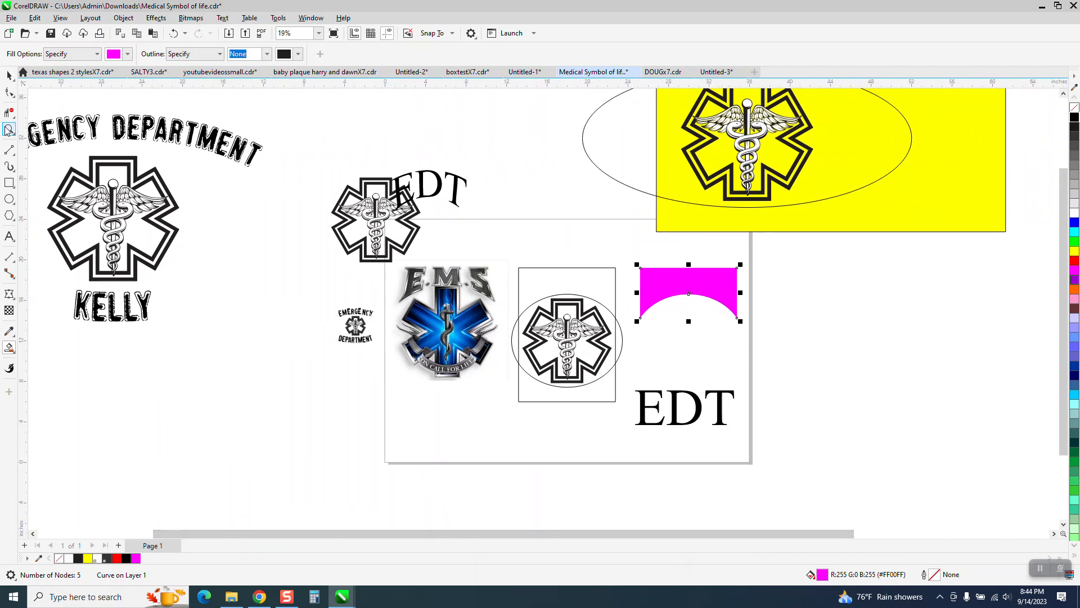
left_click(9, 129)
left_click_drag(609, 249, 846, 454)
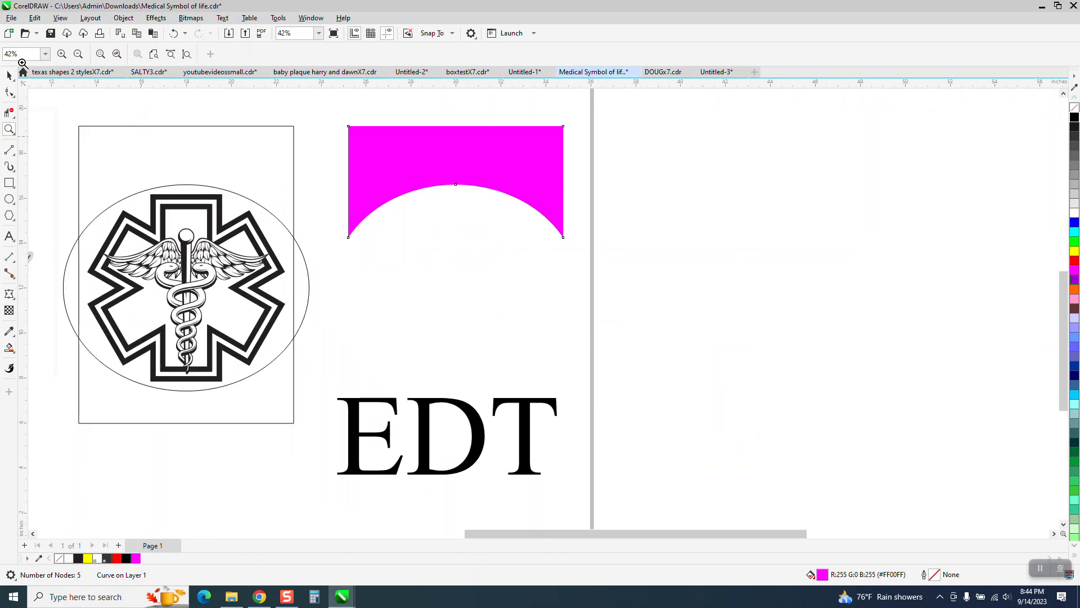
left_click(7, 74)
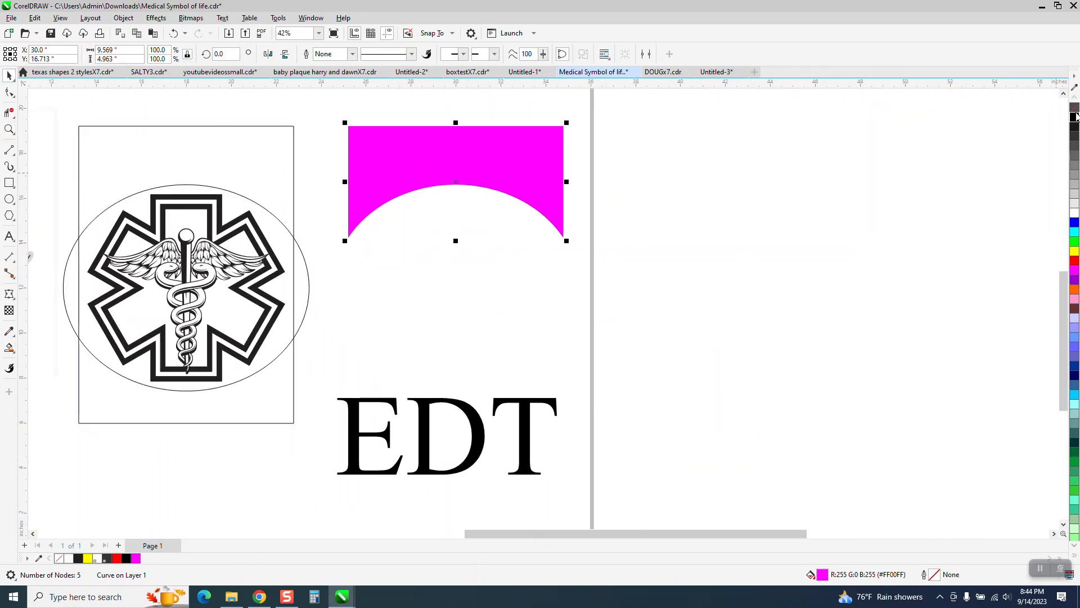
left_click(1075, 108)
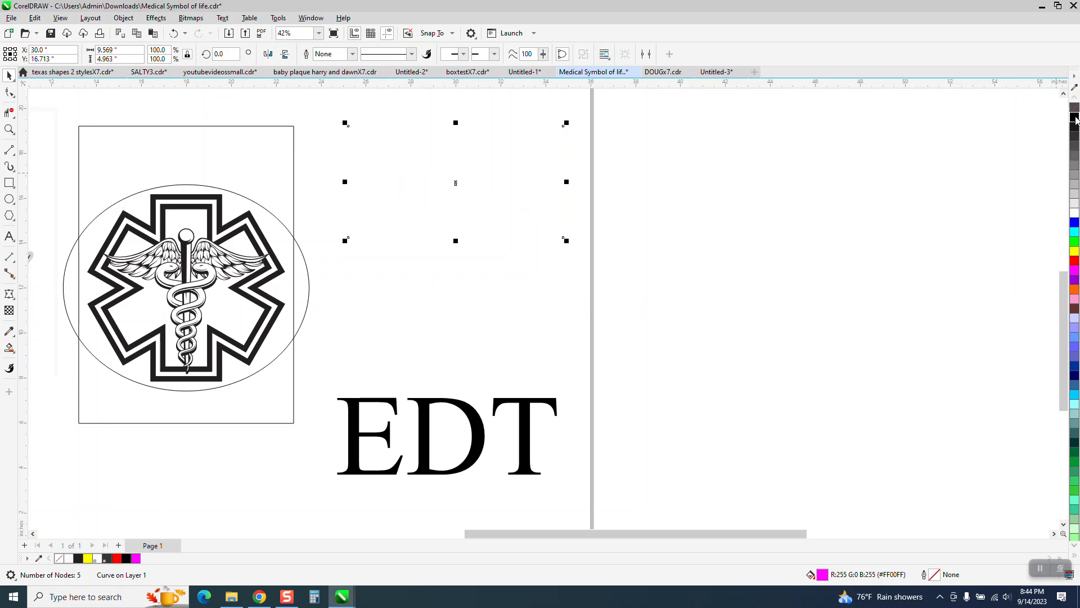
right_click(1074, 261)
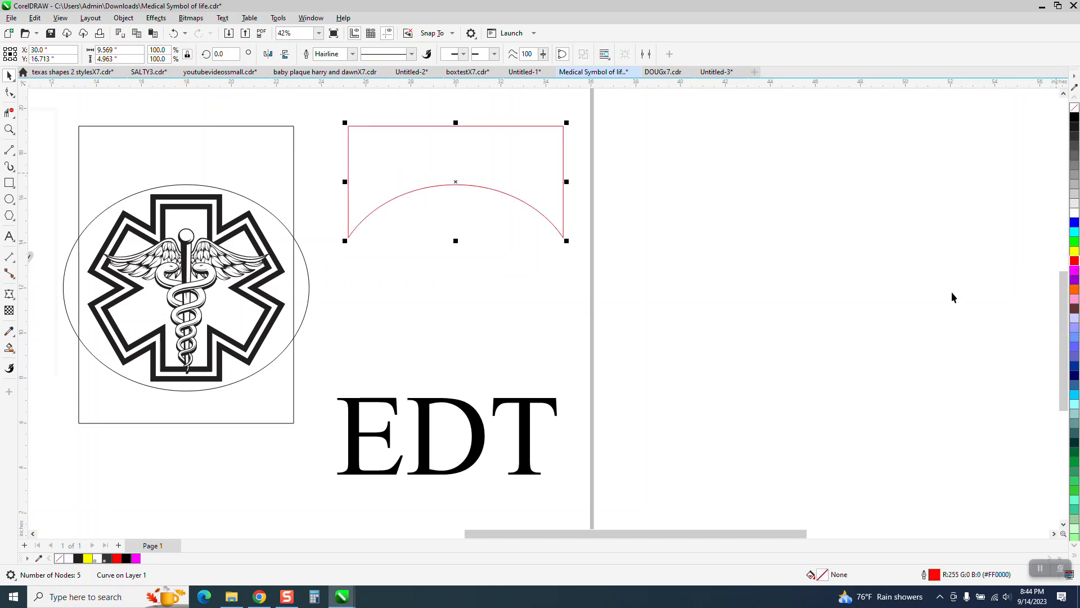
Step: Centre the straight EDT text horizontally and vertically on the red arched shape
left_click(529, 437)
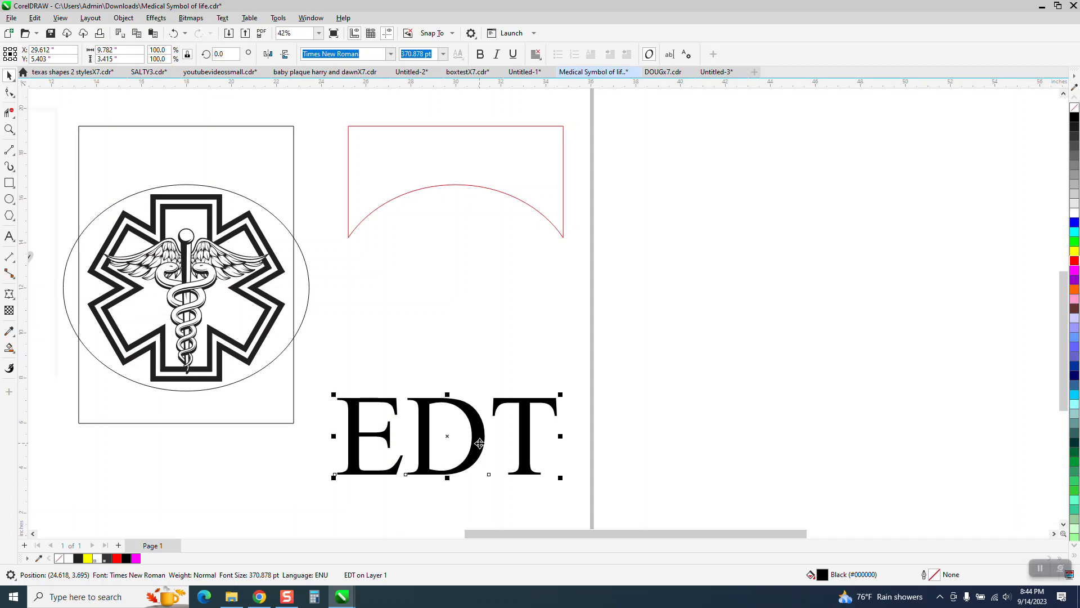
left_click(482, 183, "shift")
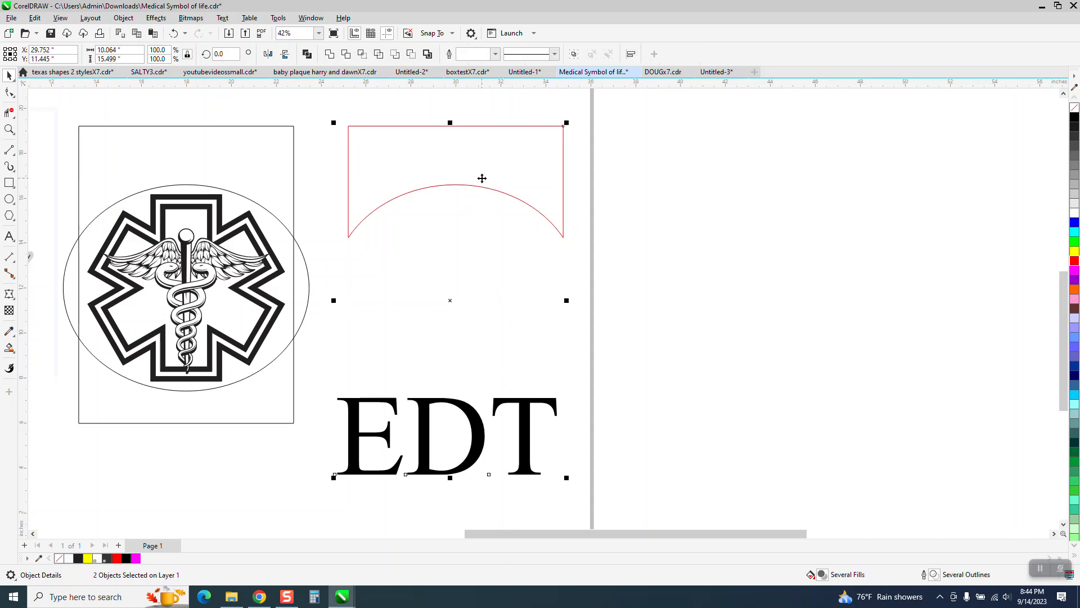
key("e")
key("c")
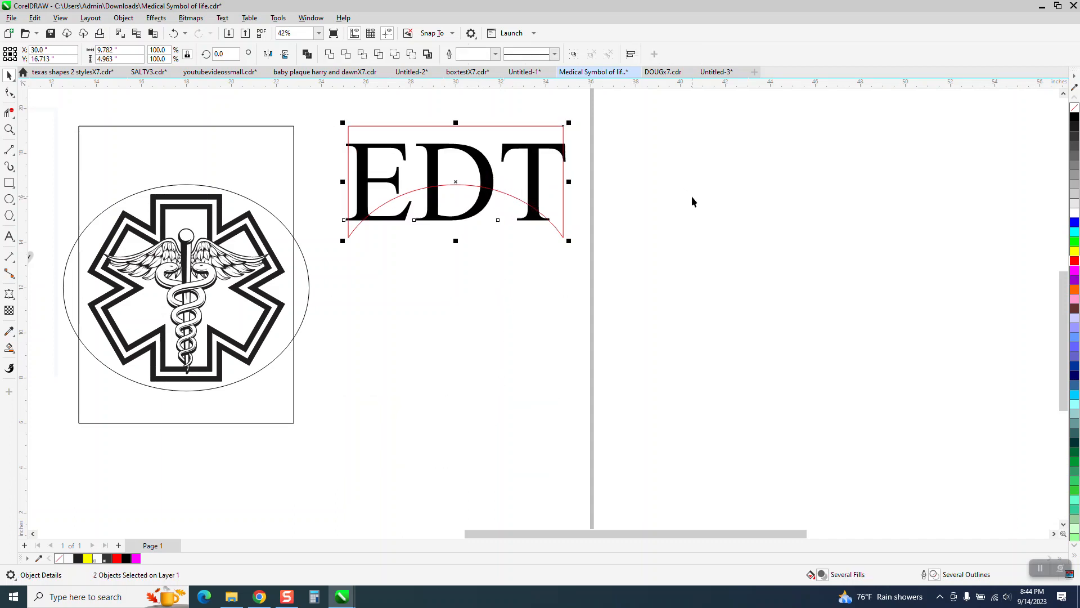
left_click(691, 196)
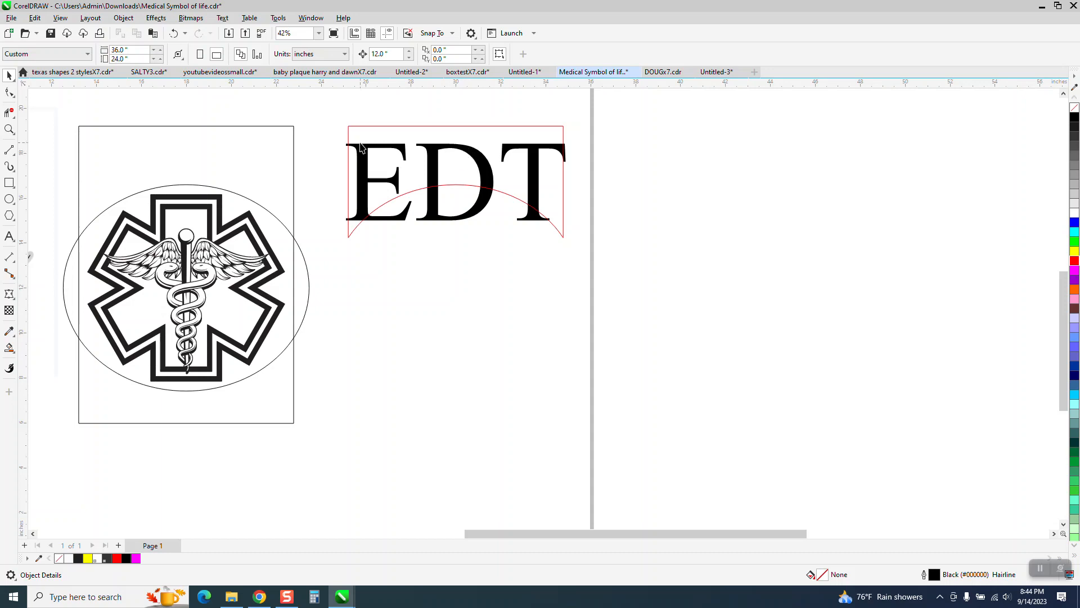
Step: Try to align the tops of the red arched shape and the EDT text, and undo the alignment
left_click_drag(329, 112, 616, 281)
key("t")
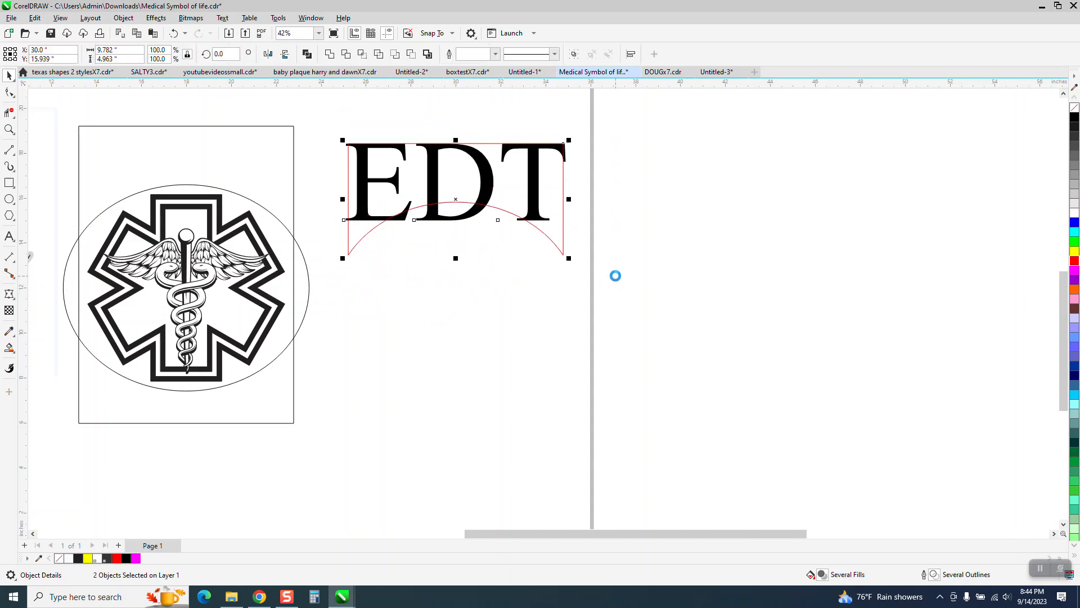
left_click(173, 33)
left_click(693, 184)
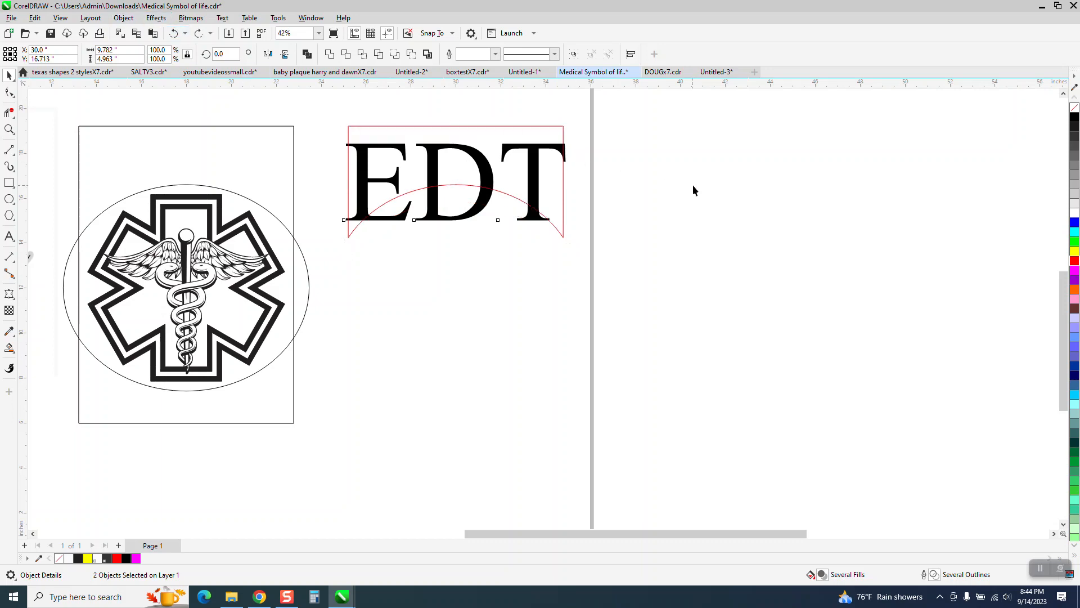
Step: Try to align the red arched shape's top edge to the EDT text, and undo it
left_click(563, 202)
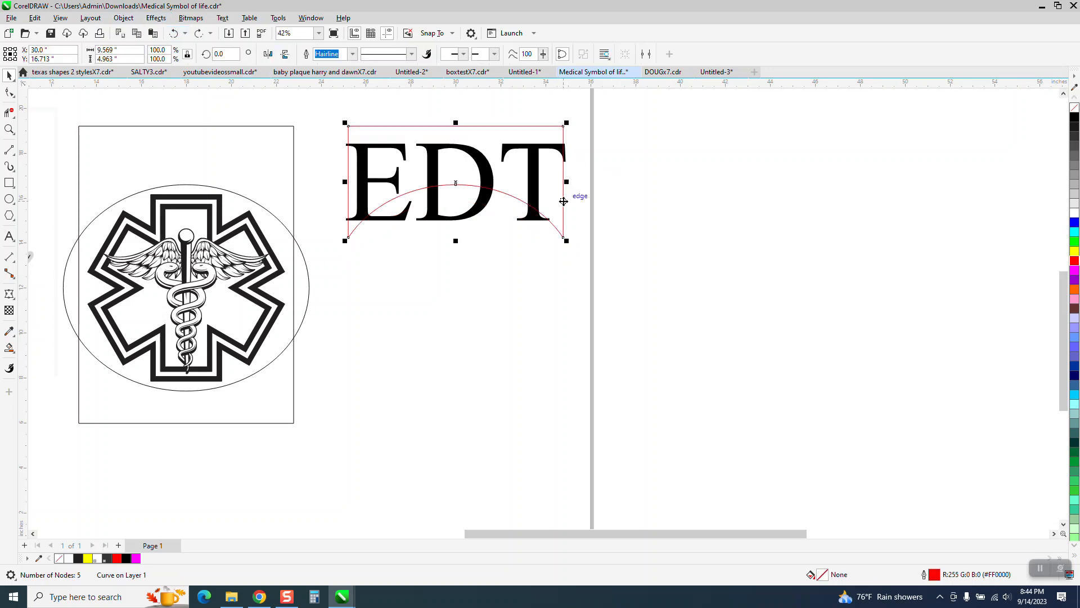
left_click(527, 217, "shift")
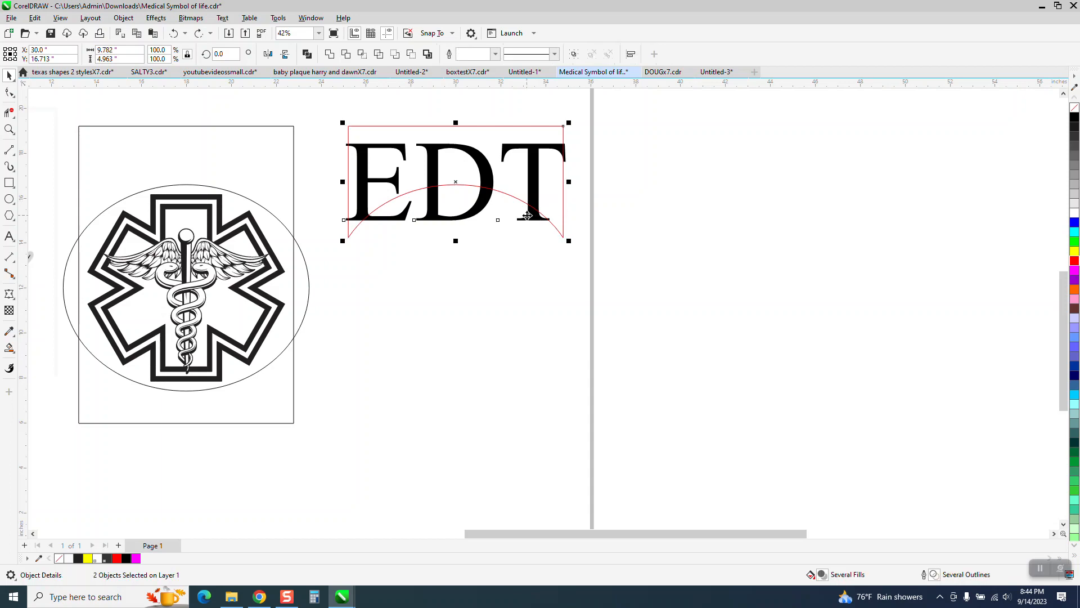
key("t")
left_click(174, 33)
left_click(666, 304)
Step: Align the top of the EDT text with the top edge of the red arched shape
left_click(531, 219)
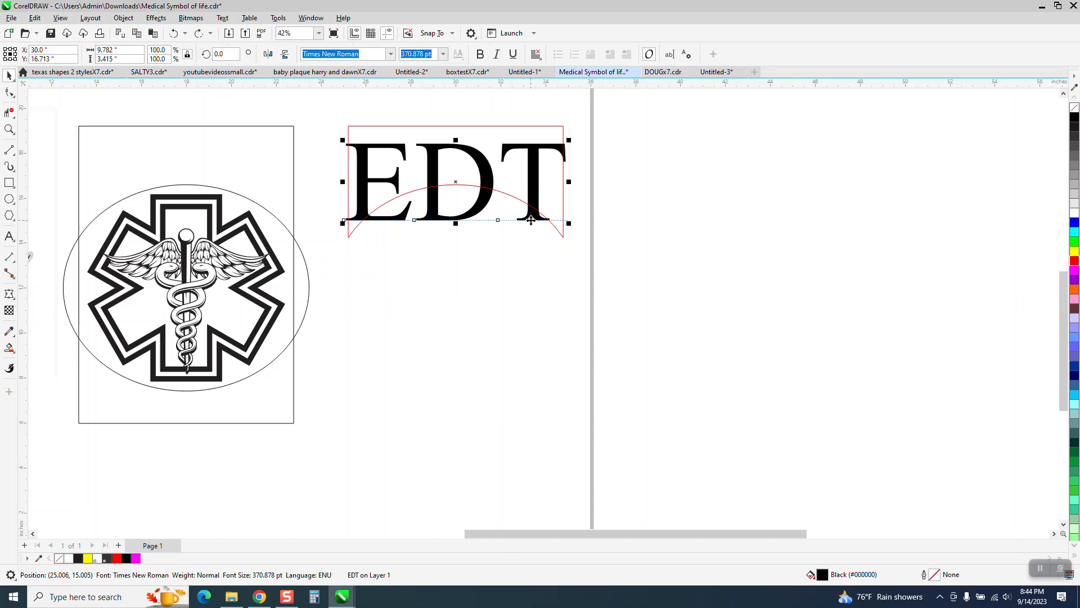
left_click(564, 198, "shift")
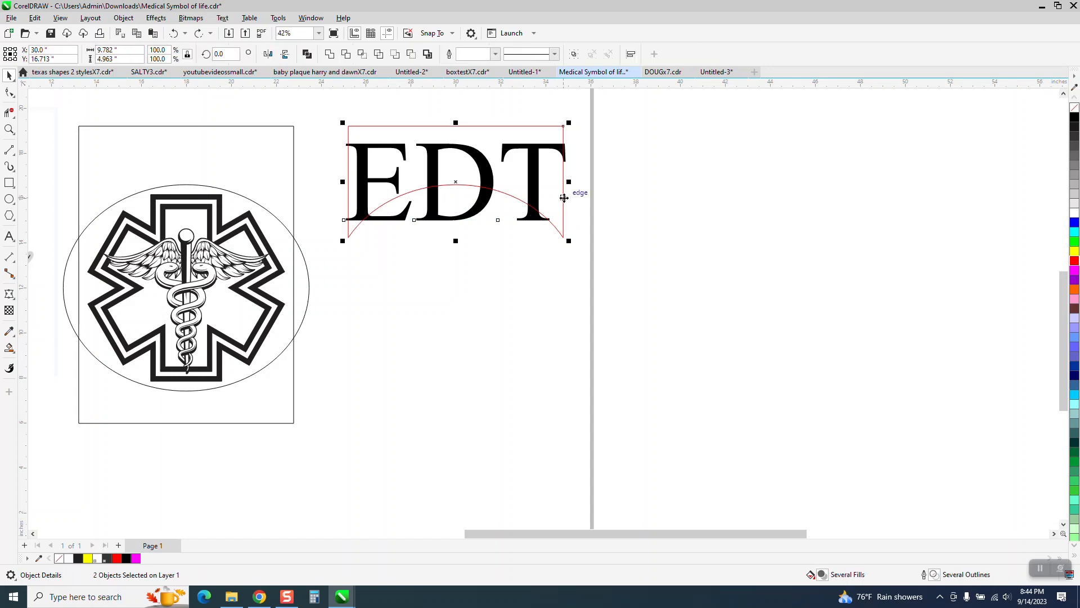
key("t")
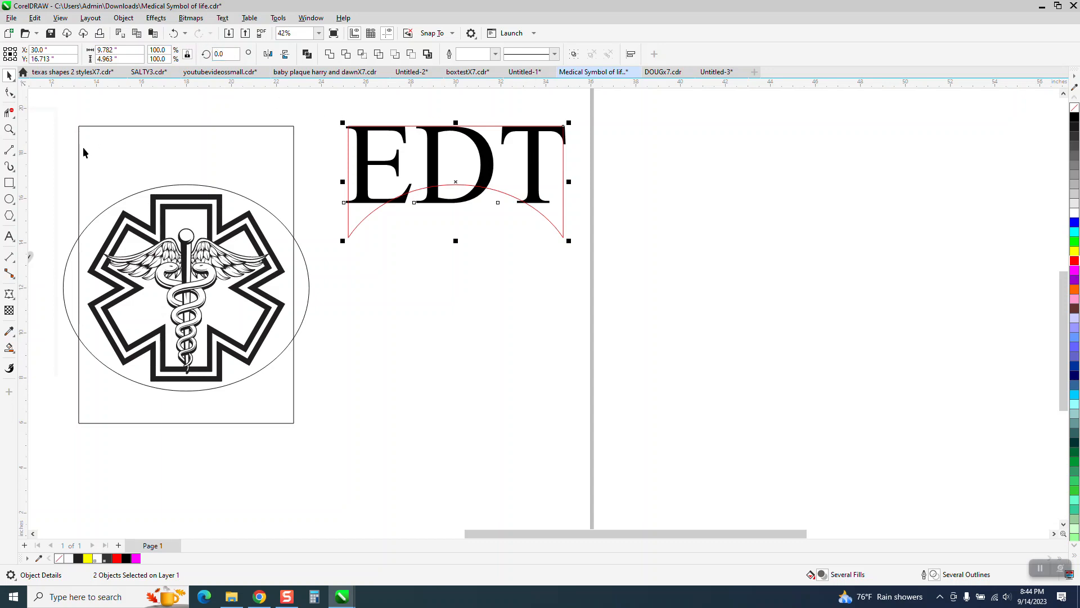
Step: Apply an Envelope to the EDT text and move its four corner nodes onto the corners of the red arched shape
left_click(15, 302)
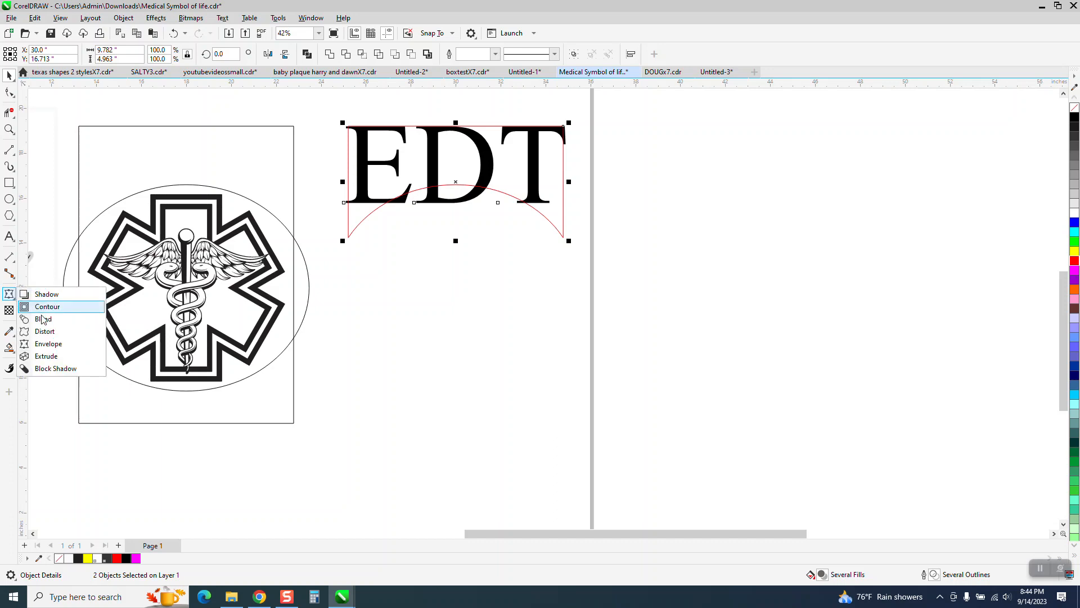
left_click(48, 344)
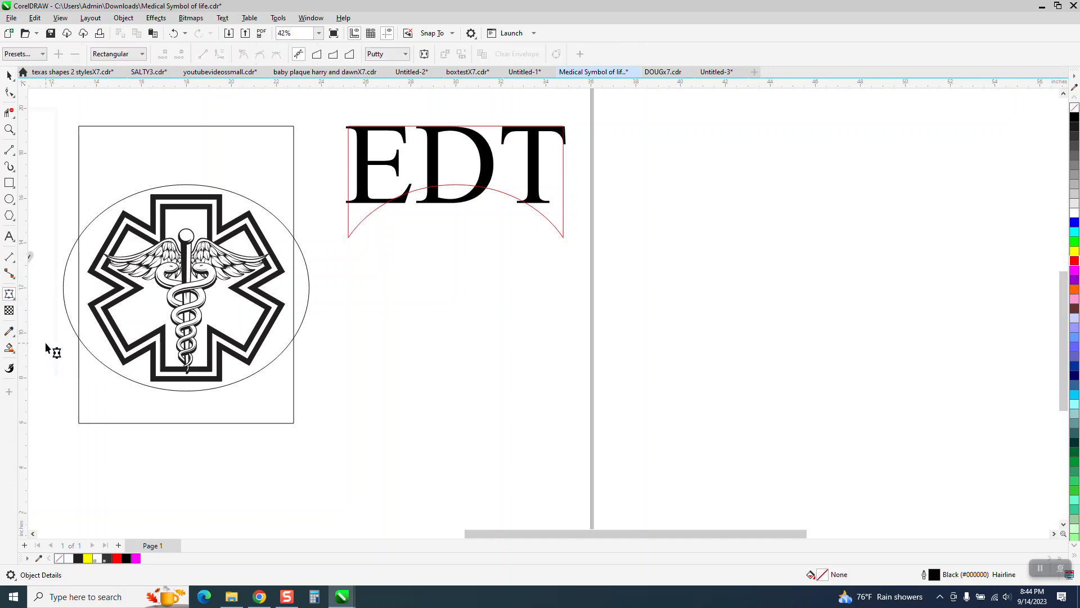
left_click(482, 204)
left_click(9, 129)
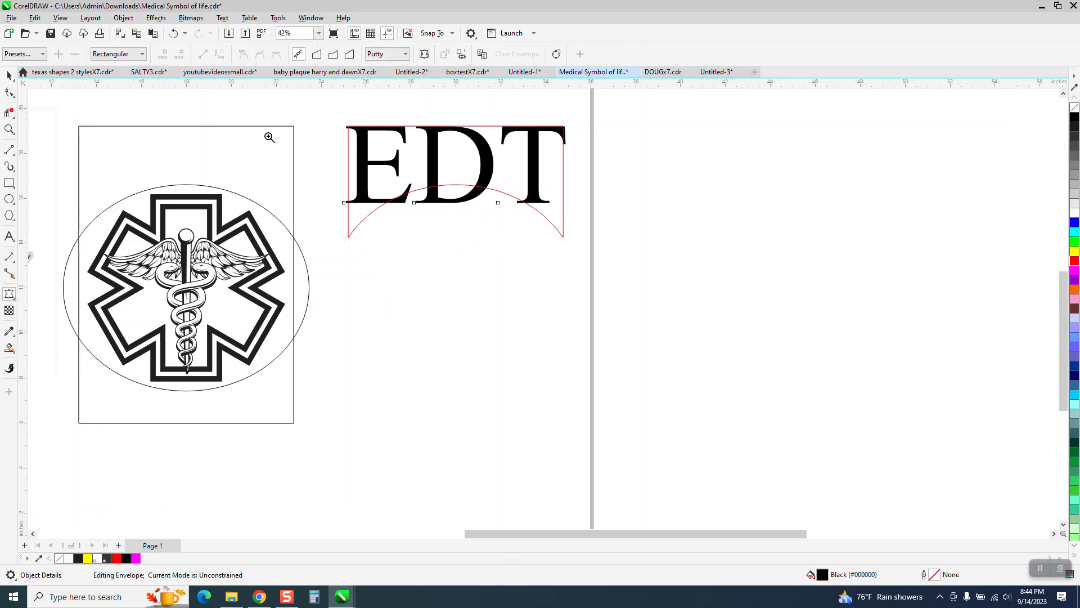
left_click_drag(321, 114, 622, 274)
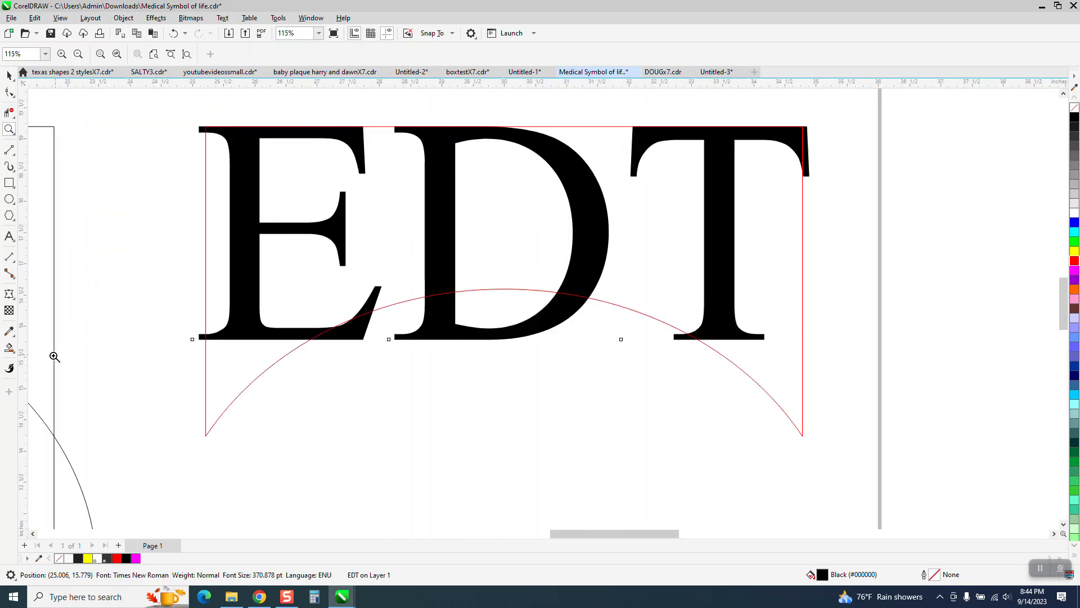
left_click(12, 298)
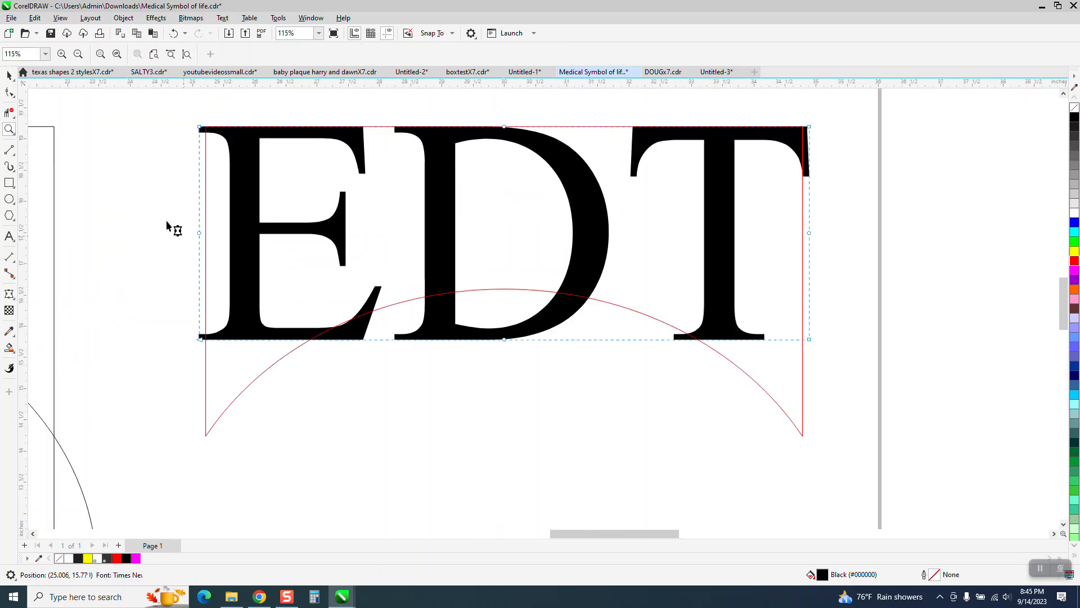
left_click_drag(165, 219, 835, 268)
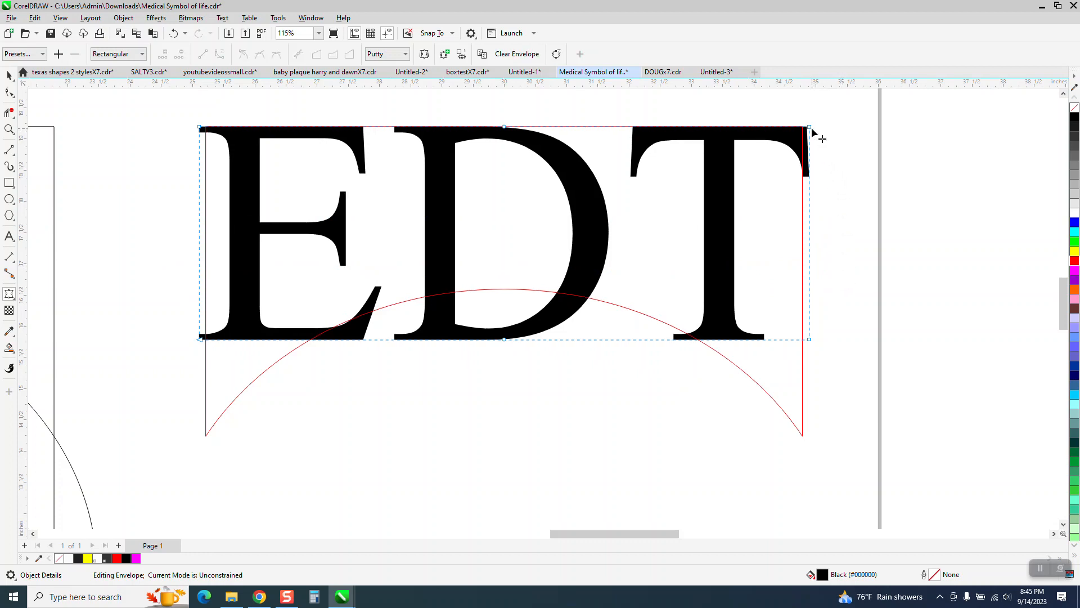
left_click_drag(810, 128, 803, 127)
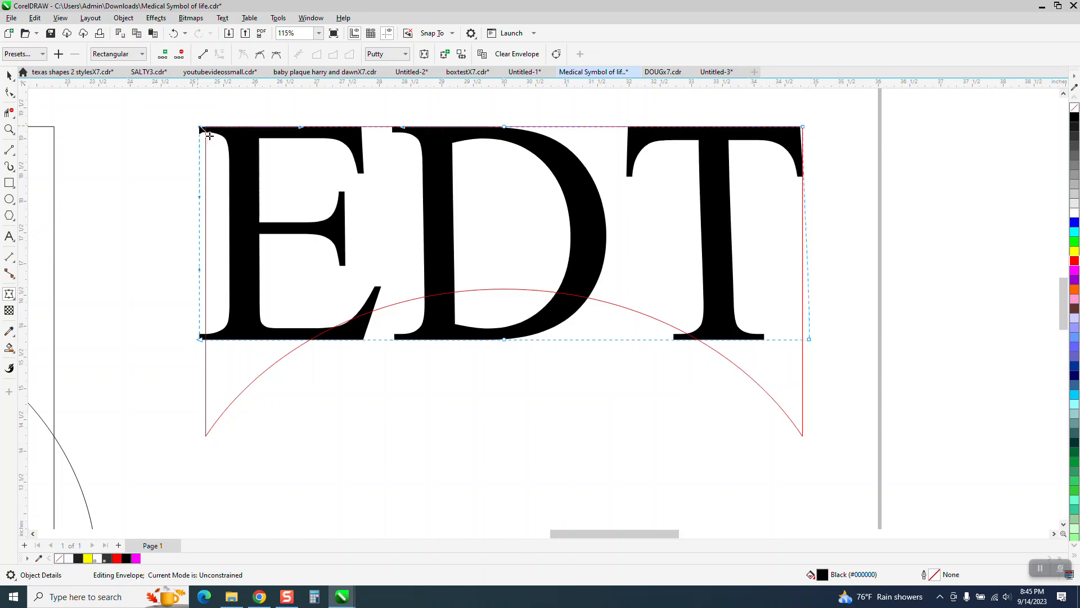
left_click_drag(199, 128, 207, 128)
left_click_drag(202, 340, 206, 436)
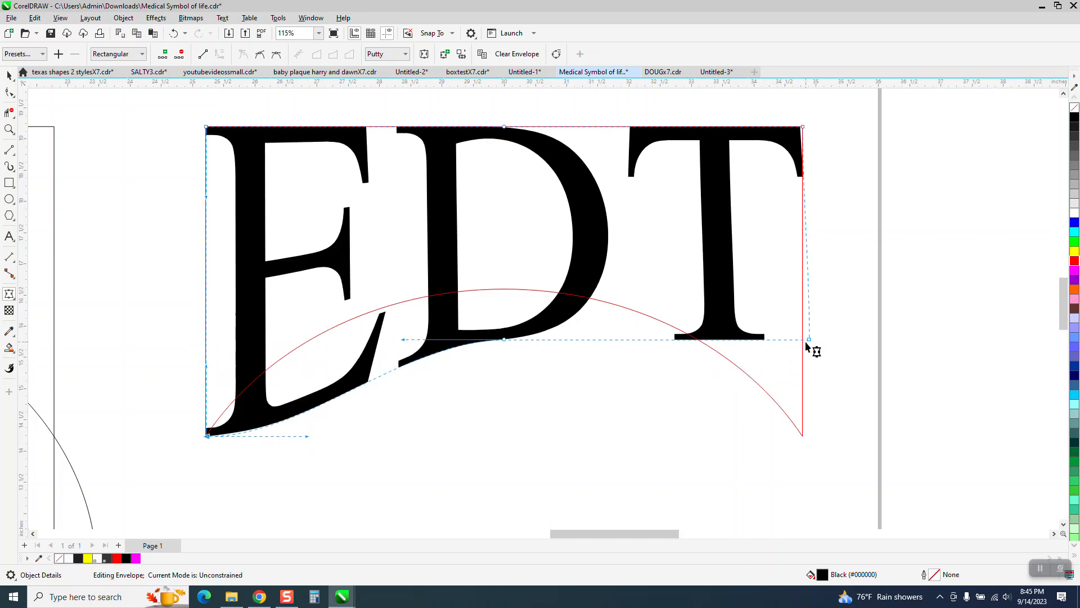
left_click_drag(808, 339, 803, 436)
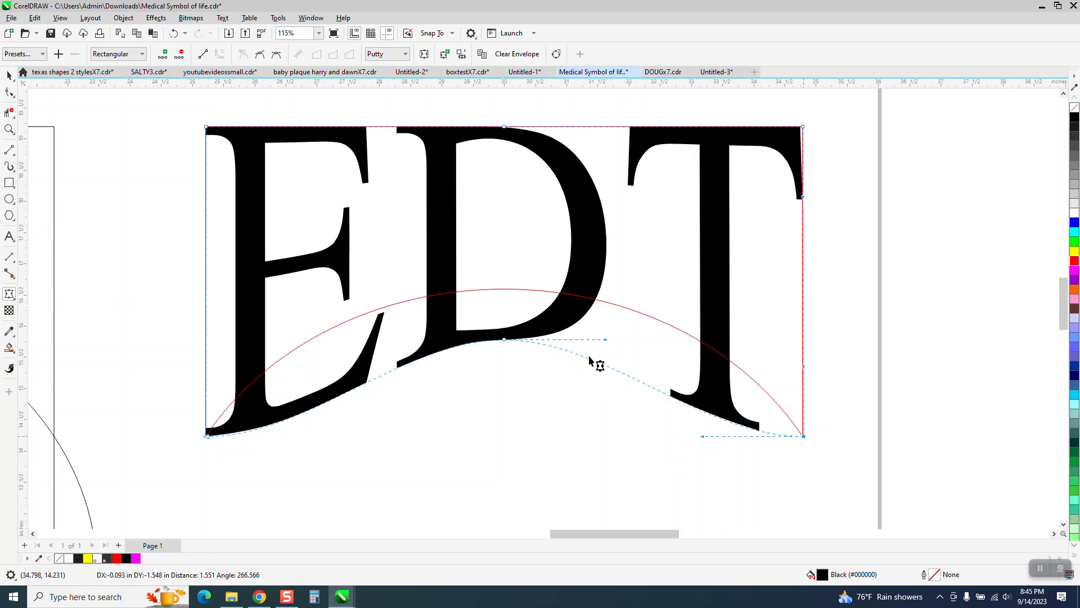
Step: Raise the envelope's bottom middle node to the red arch's peak and bend the lower edge's curves along the arch
left_click_drag(504, 339, 504, 289)
left_click_drag(704, 437, 749, 346)
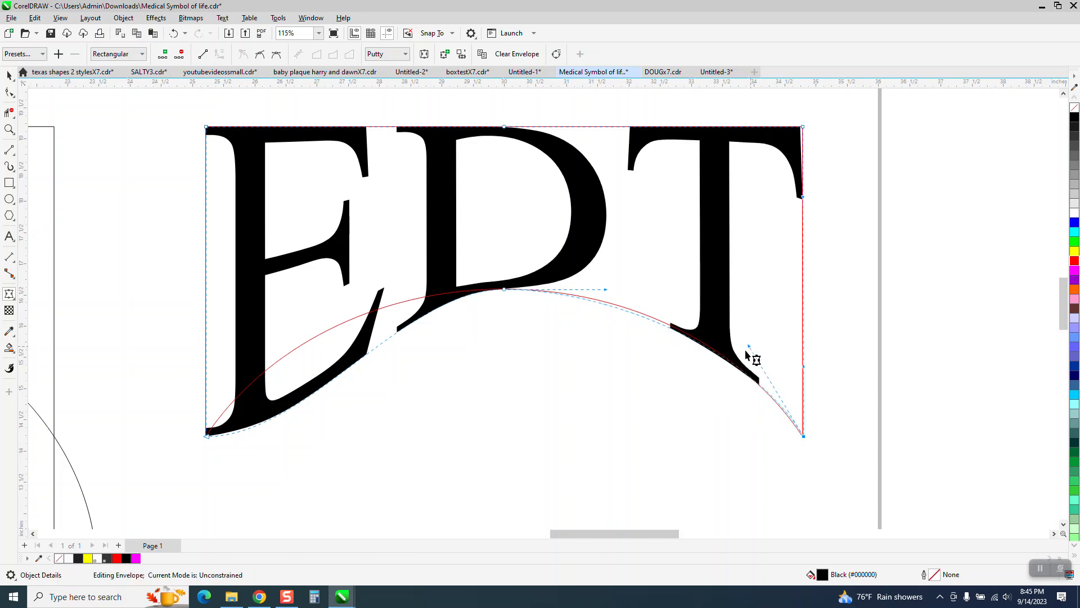
left_click(206, 436)
left_click_drag(307, 437, 268, 337)
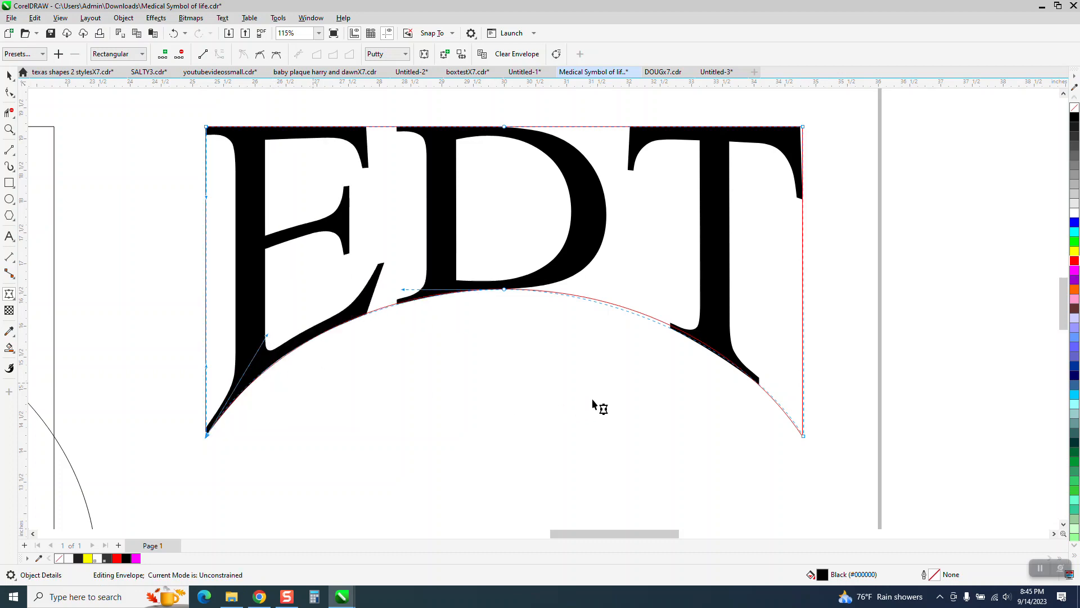
left_click(803, 436)
left_click_drag(607, 294, 582, 310)
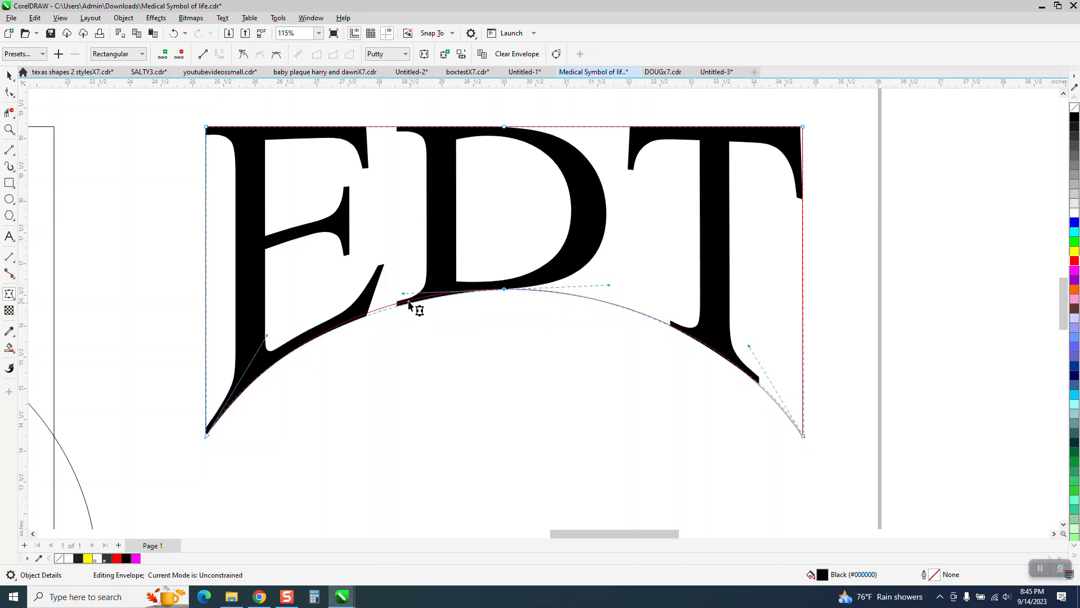
Step: Make the envelope's bottom middle node a cusp and adjust its left handle to follow the red arch
right_click(504, 289)
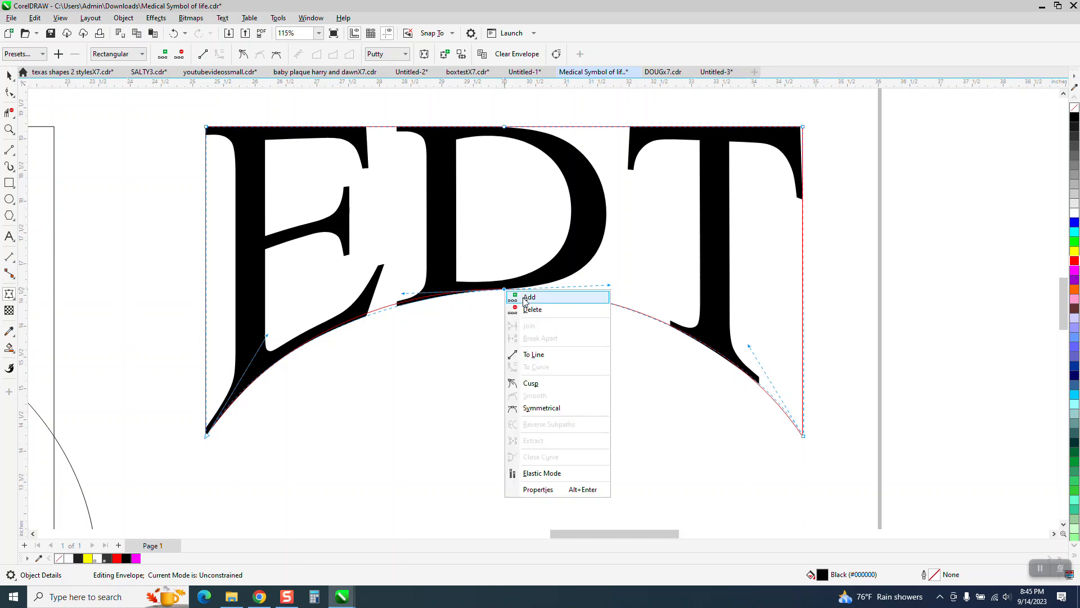
left_click(529, 384)
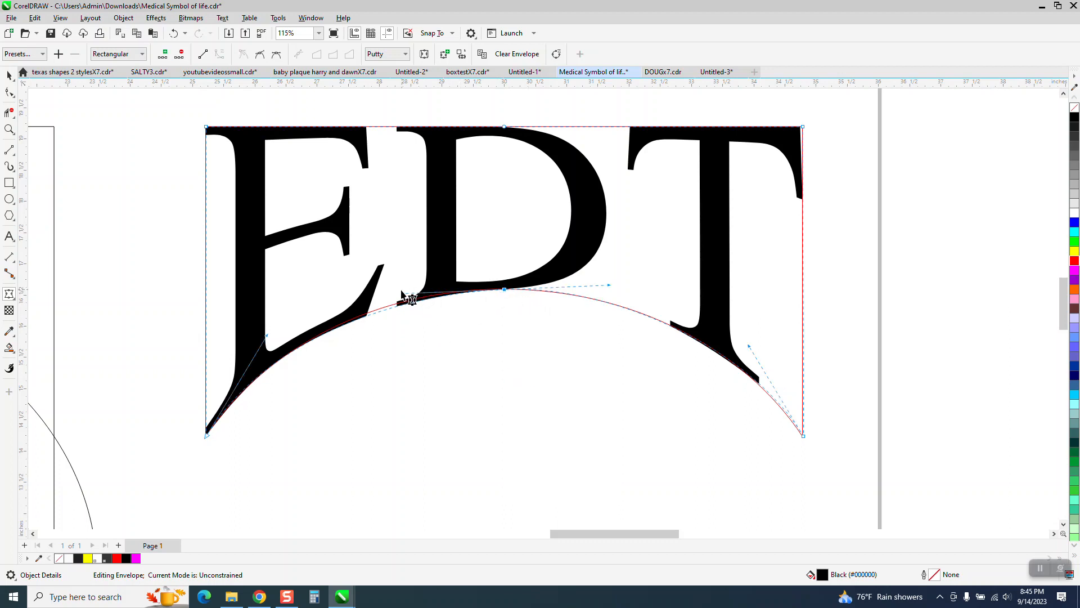
left_click_drag(410, 297, 410, 309)
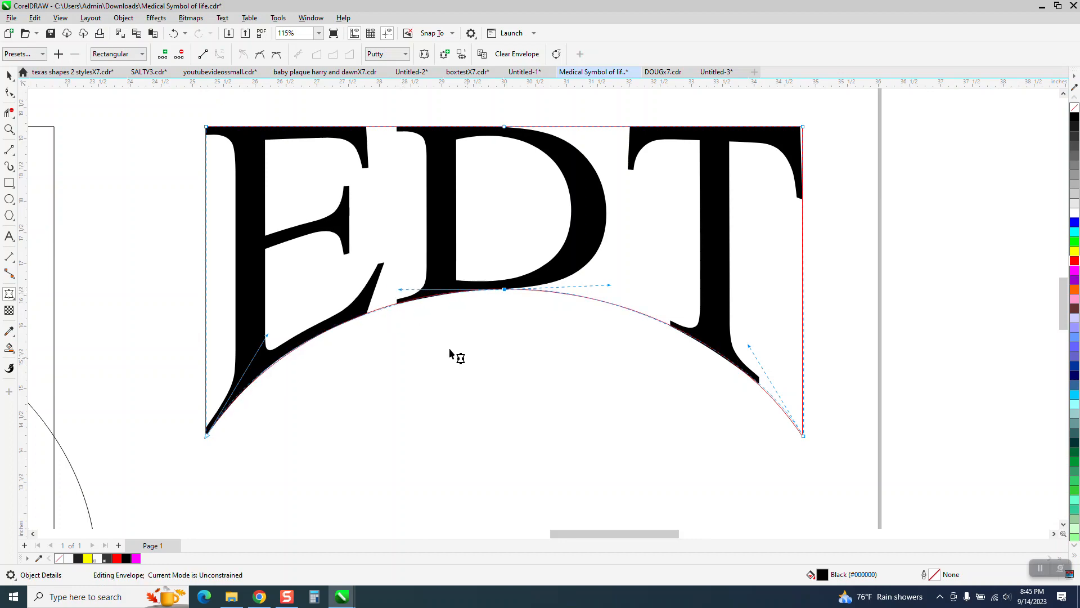
left_click(9, 75)
Step: Delete the red arched shape, plus the rectangle and the oval around the medical symbol
scroll(853, 346, "down", 4)
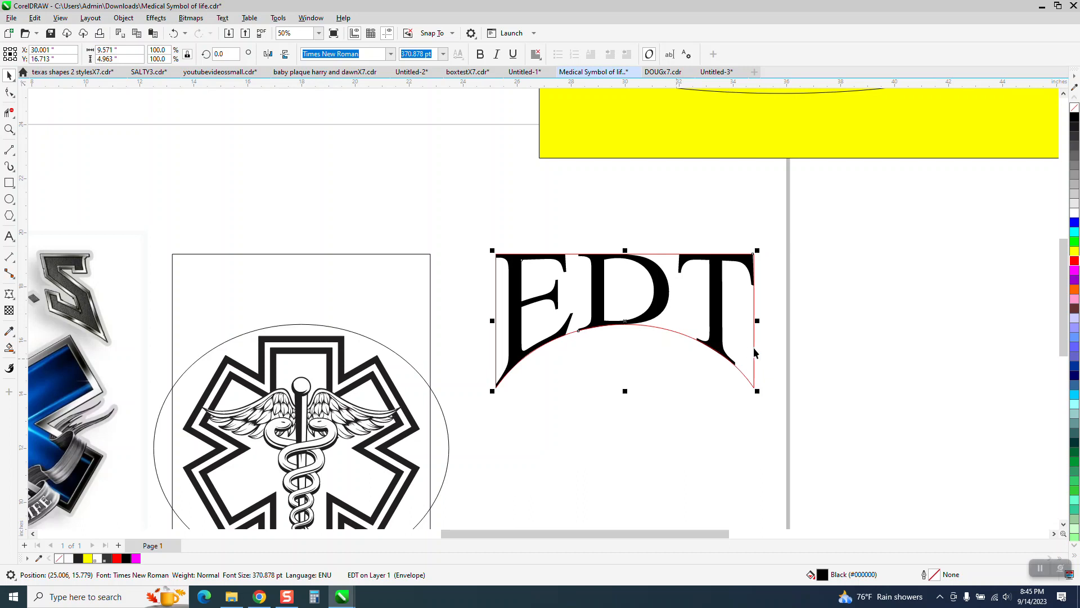
left_click(754, 347)
key("Delete")
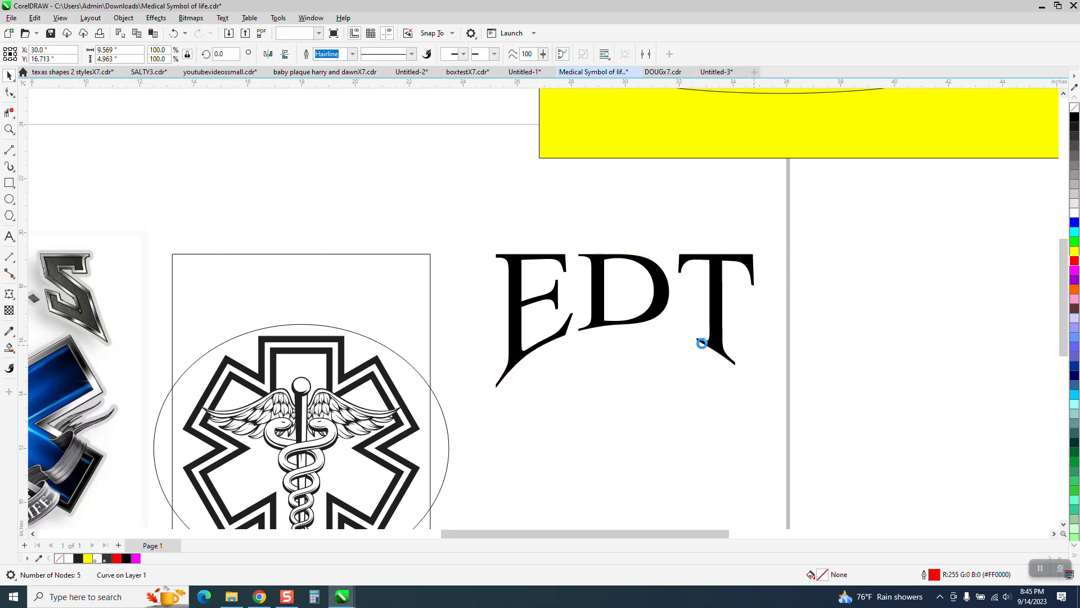
left_click(428, 299)
key("Delete")
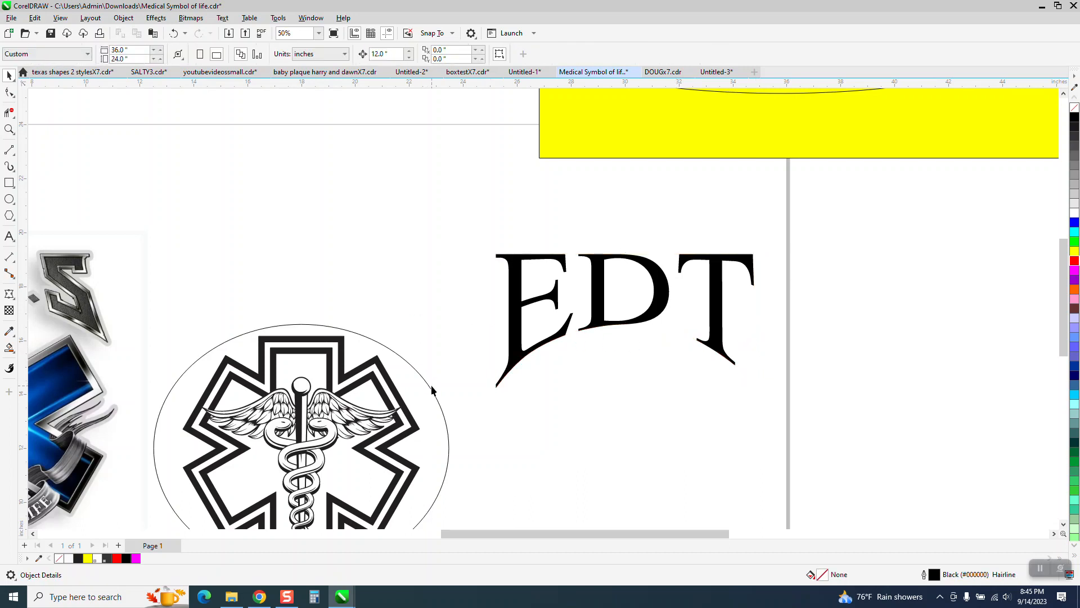
left_click(433, 392)
key("Delete")
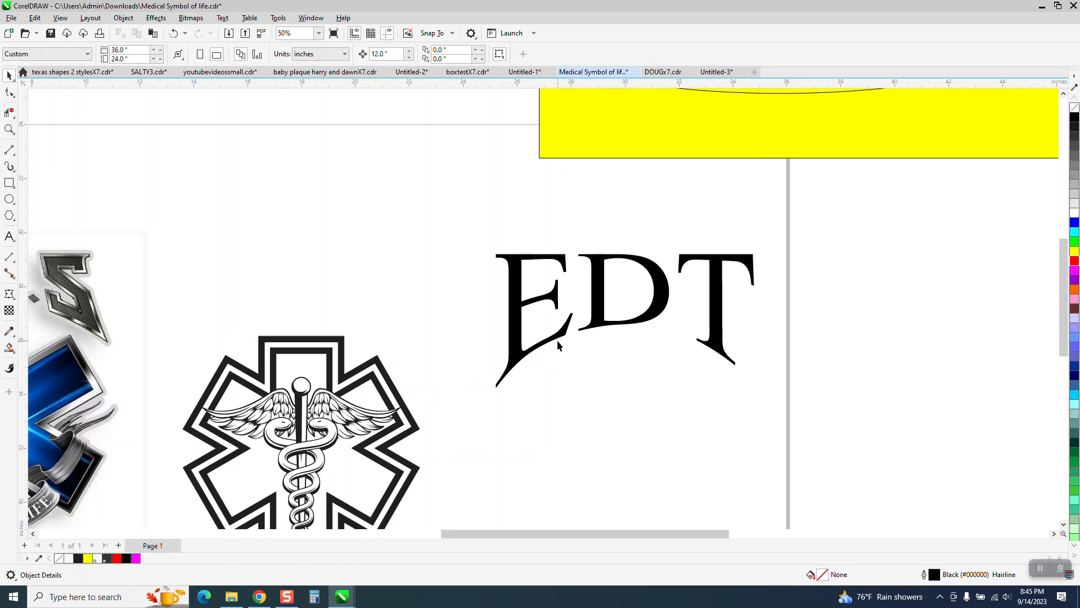
Step: Move the arched EDT text 12 in to the left, above the medical symbol
left_click(625, 326)
key("c")
scroll(575, 338, "down", 1)
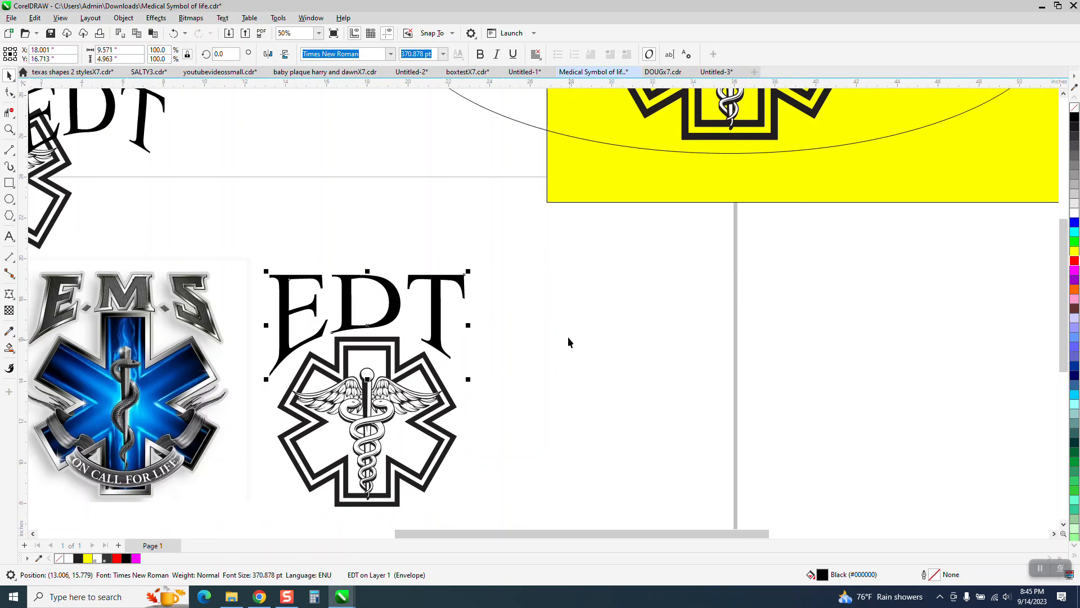
scroll(347, 344, "down", 1)
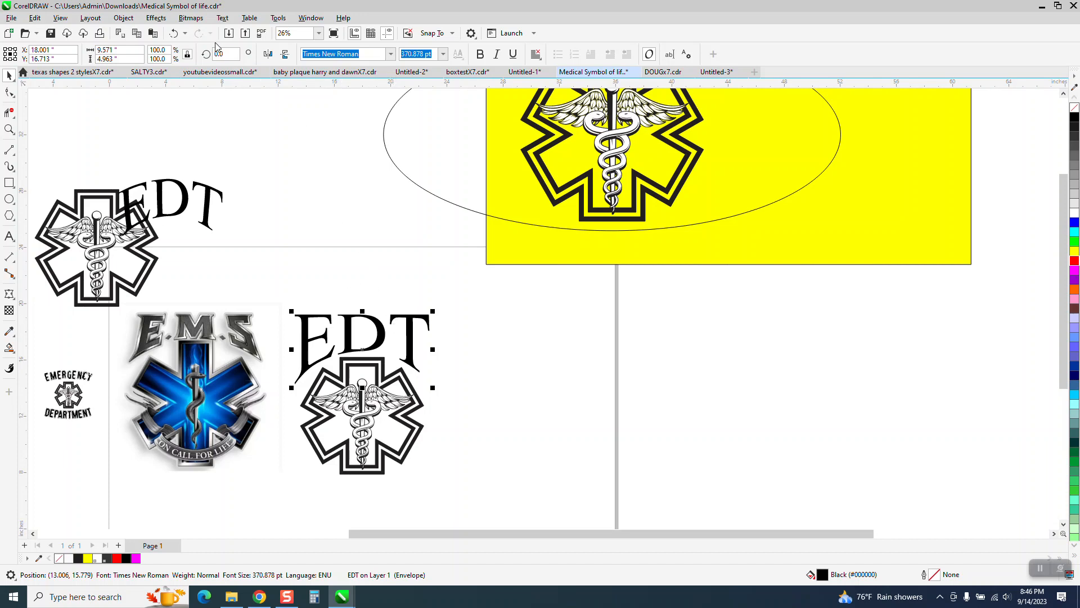
Step: Undo the EDT text's move and the deletion of the oval, rectangle and red arched shape
left_click(173, 33)
left_click(173, 34)
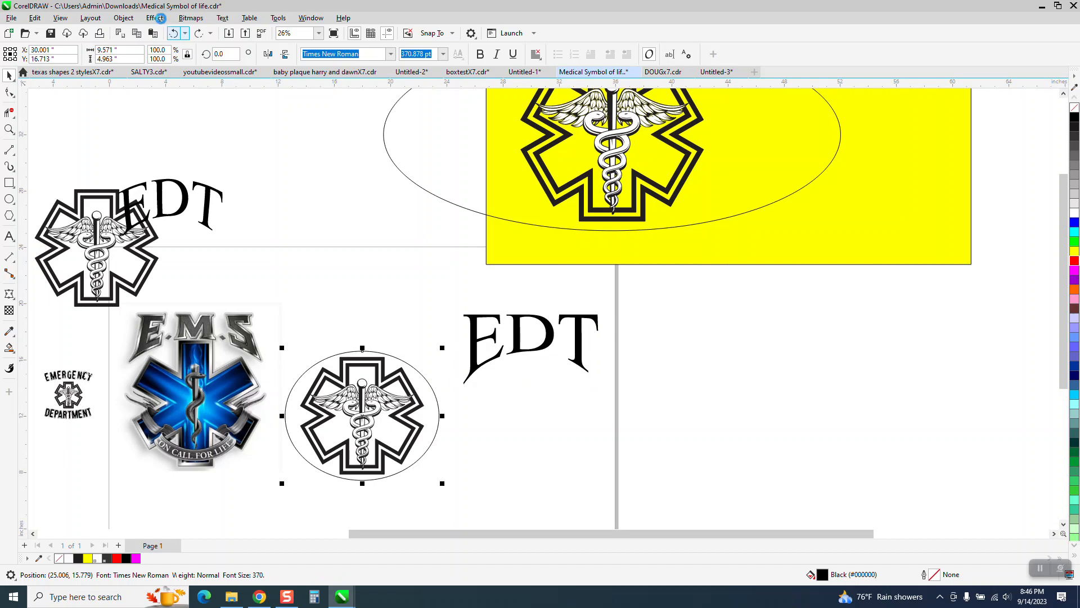
left_click(161, 18)
left_click(161, 18)
left_click(161, 20)
left_click(162, 22)
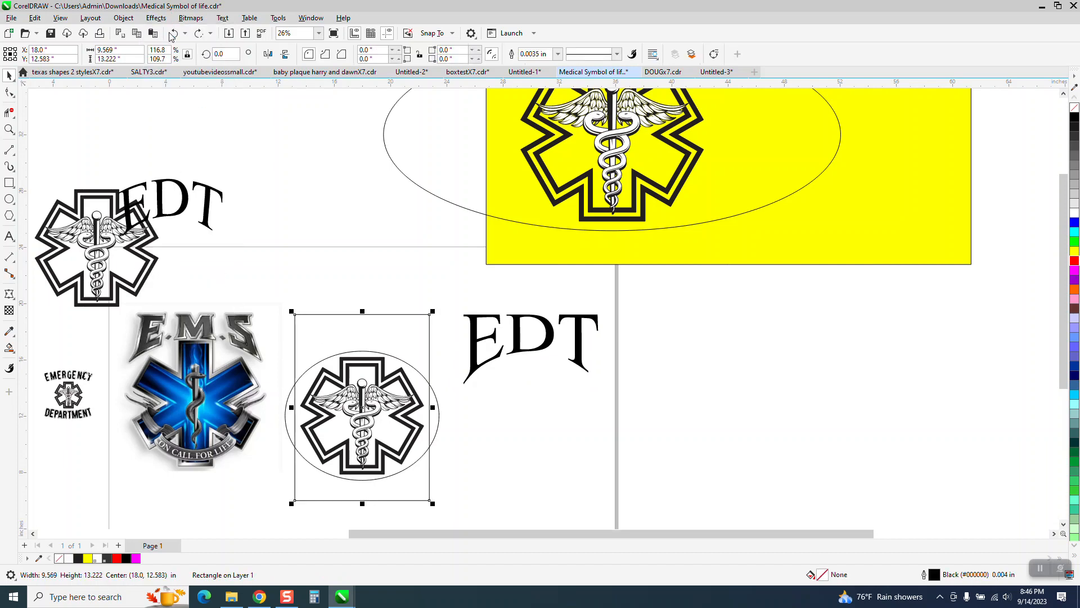
left_click(173, 33)
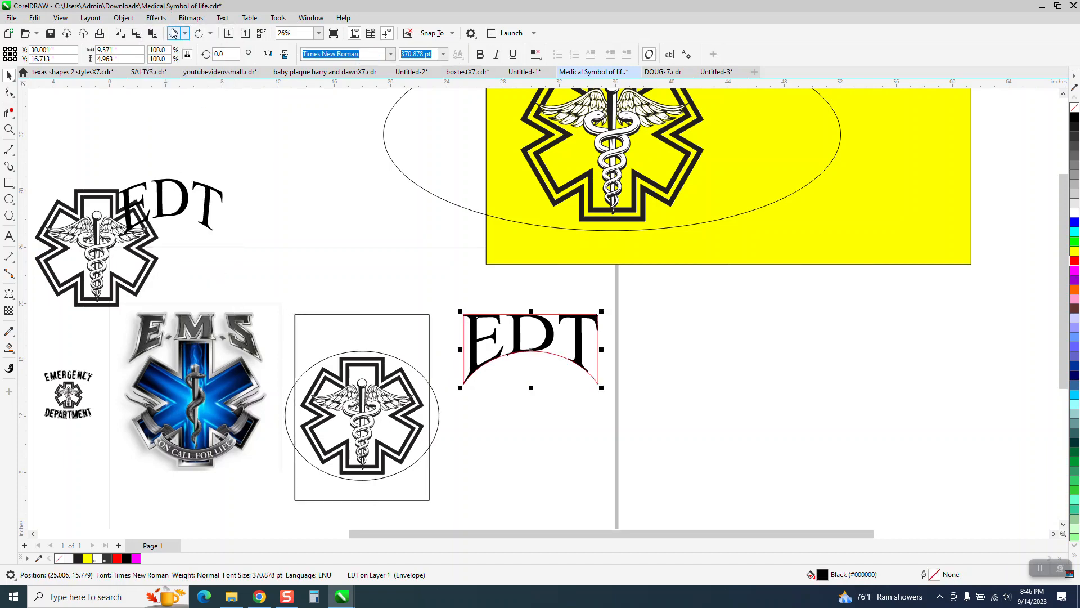
Step: Undo the envelope edits and the alignments of the EDT text on the red arched shape
left_click(173, 33)
left_click(173, 34)
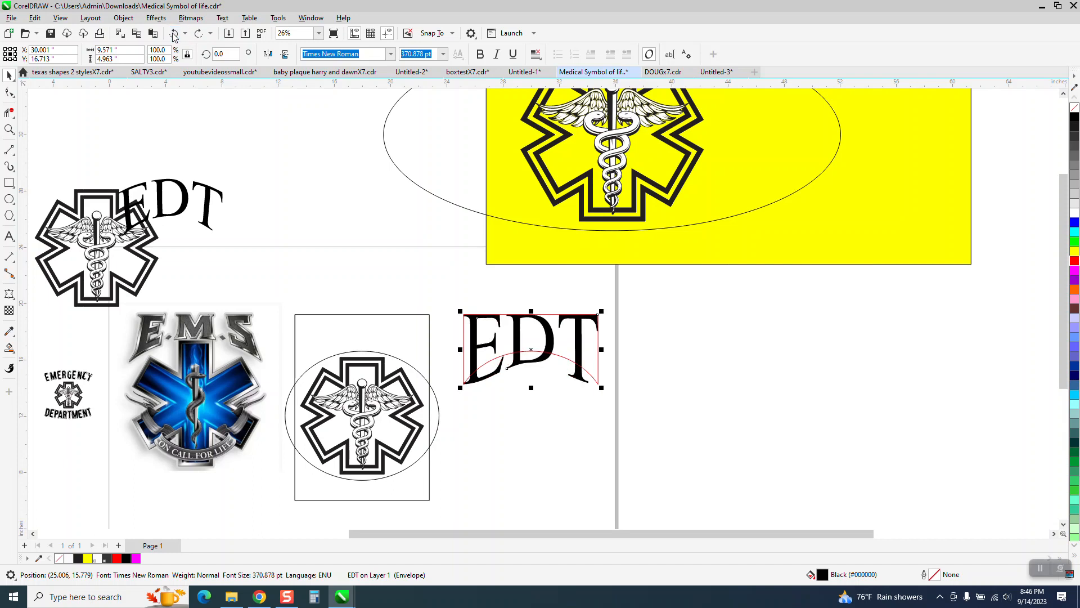
left_click(173, 33)
left_click(173, 33)
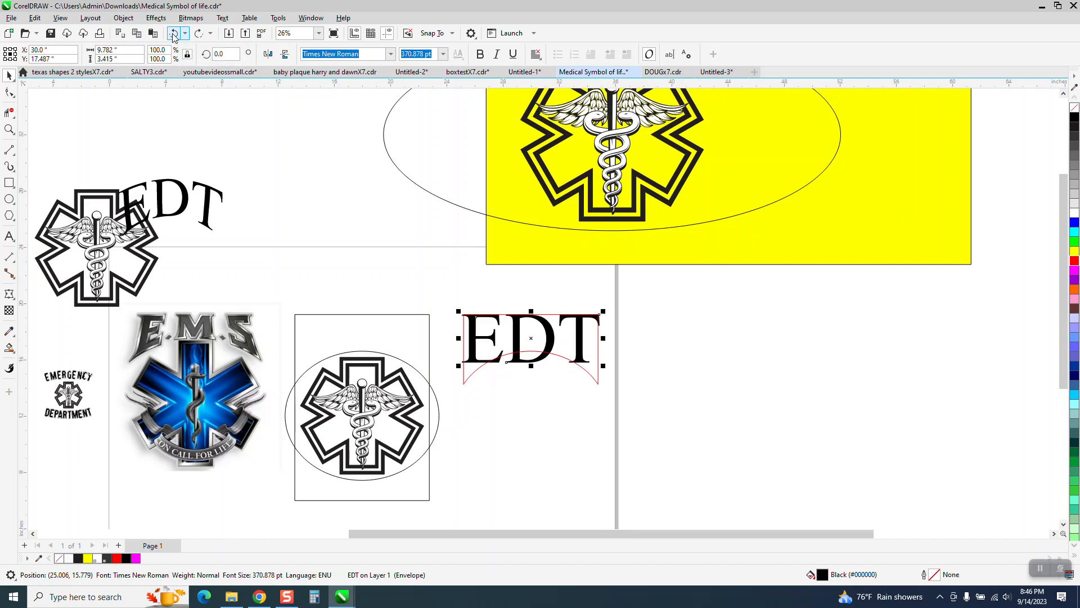
left_click(173, 33)
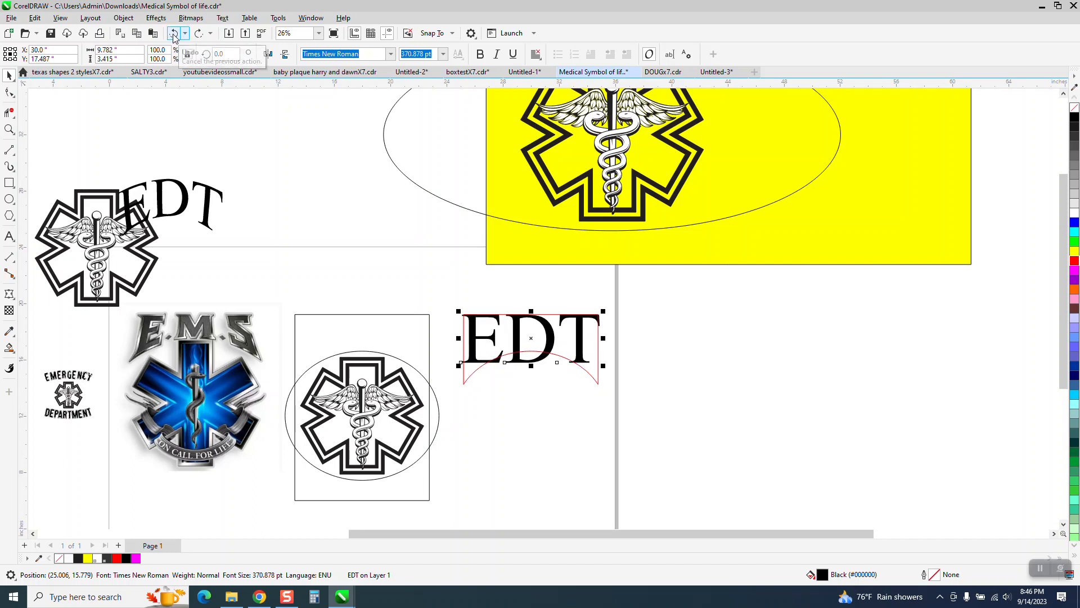
left_click(174, 34)
left_click(173, 33)
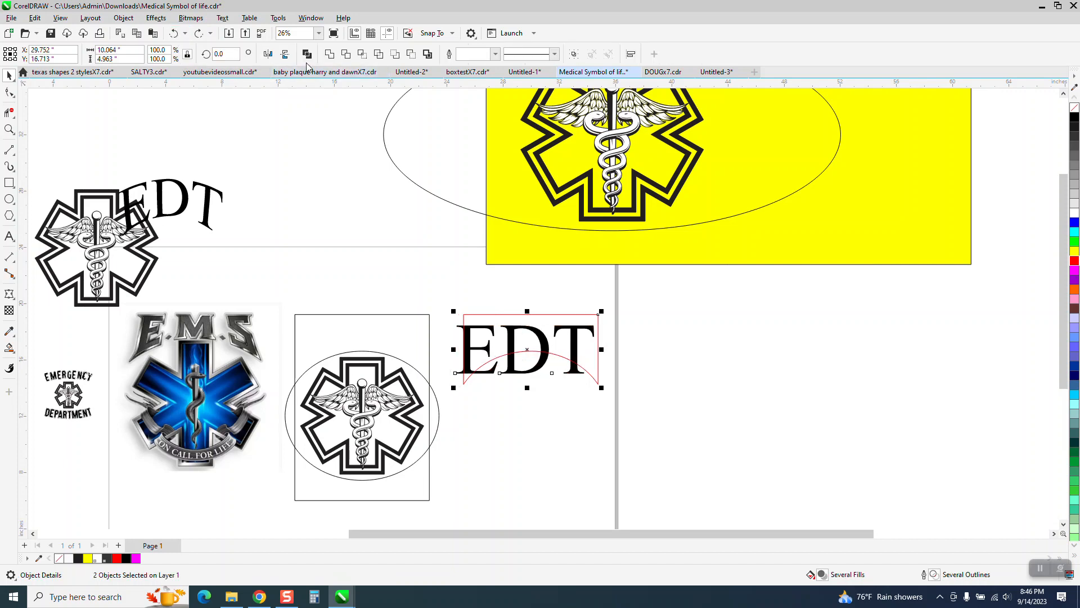
Step: Set the font of the EDT text on the red arched shape to Arial Black
left_click(569, 389)
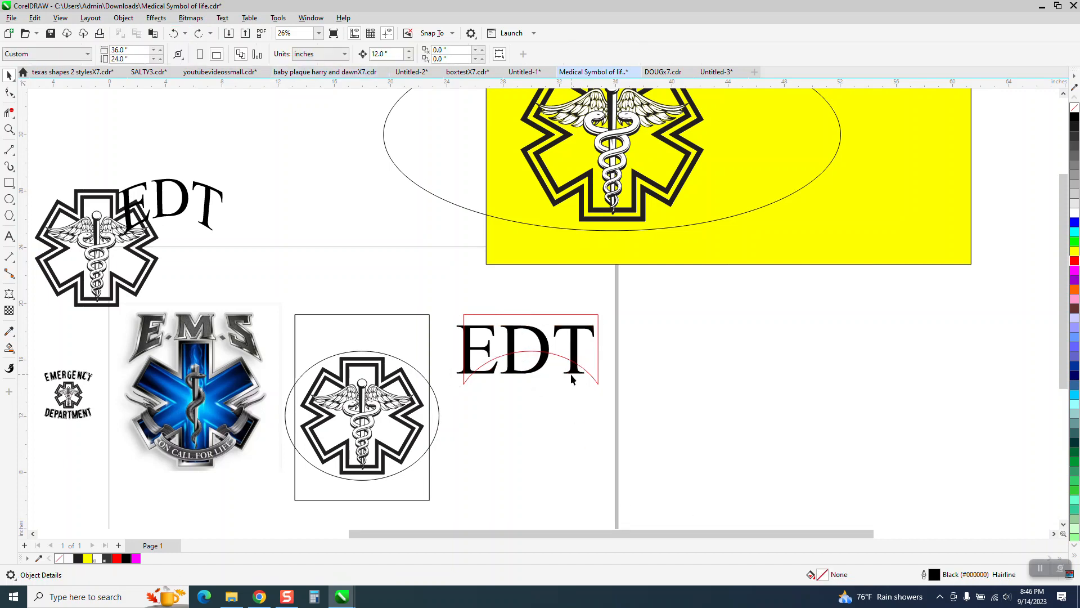
left_click(571, 374)
left_click(390, 54)
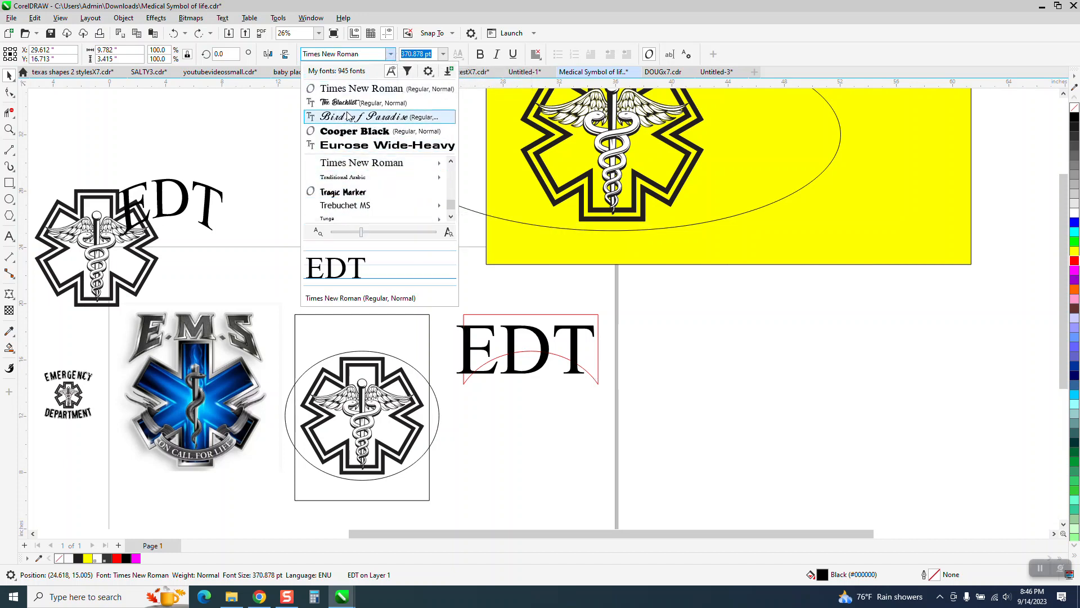
left_click(361, 55)
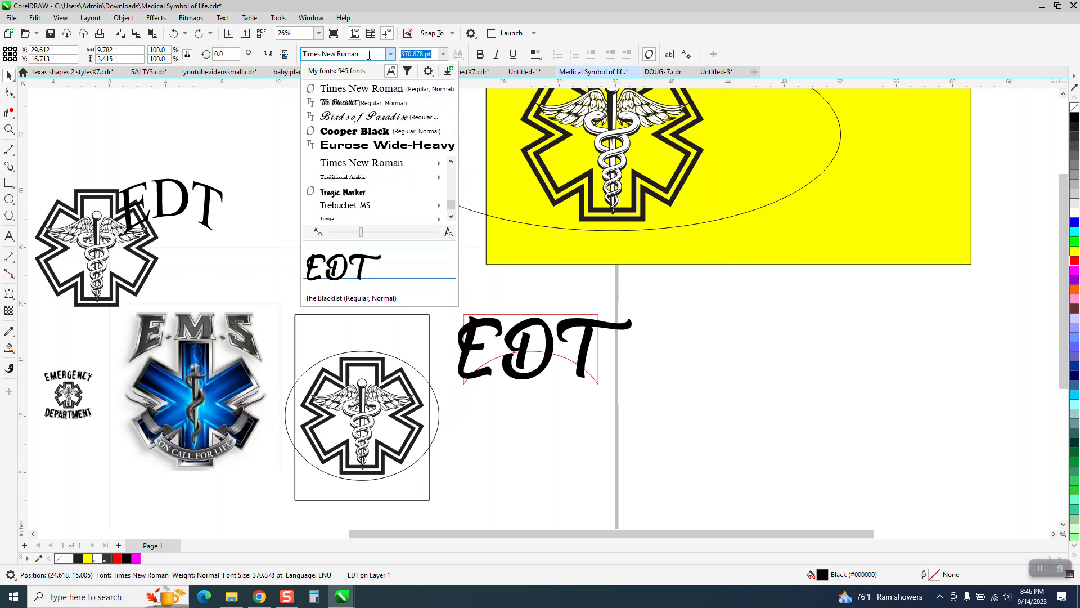
type("AR")
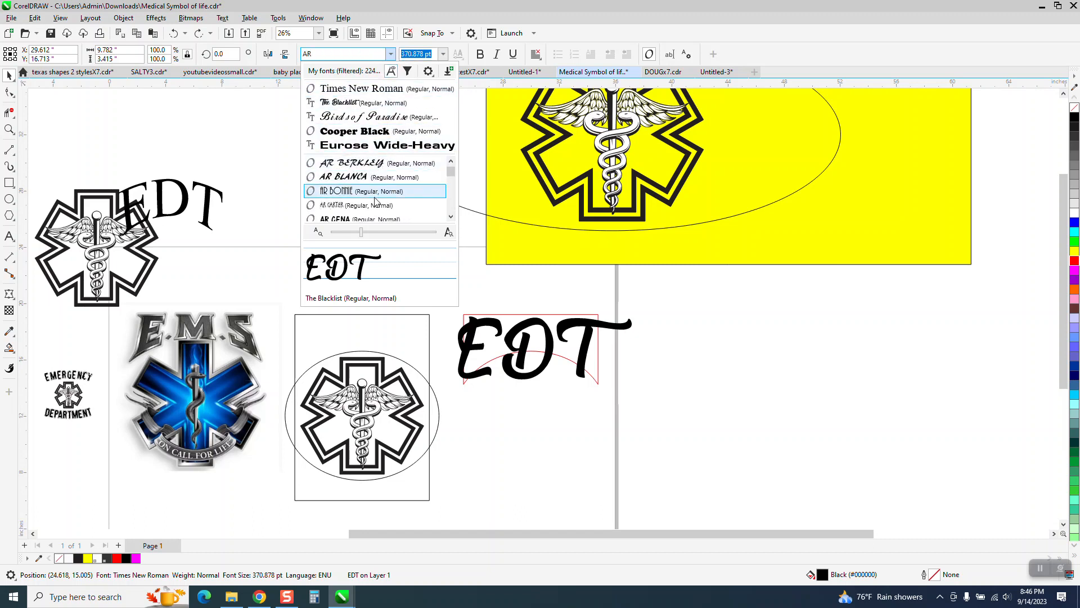
scroll(452, 173, "down", 5)
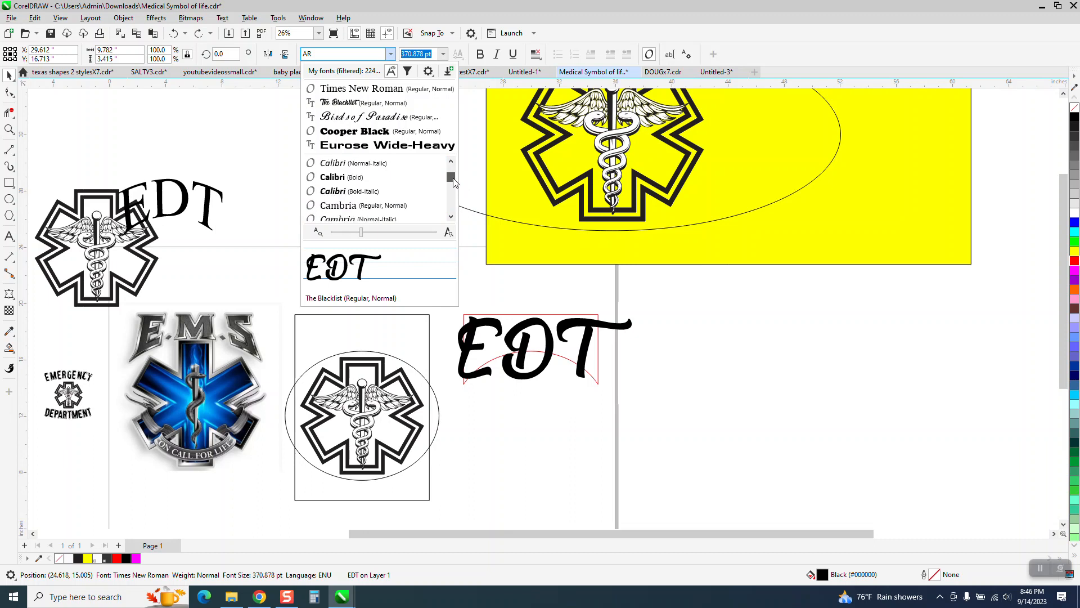
left_click(451, 162)
left_click(451, 162)
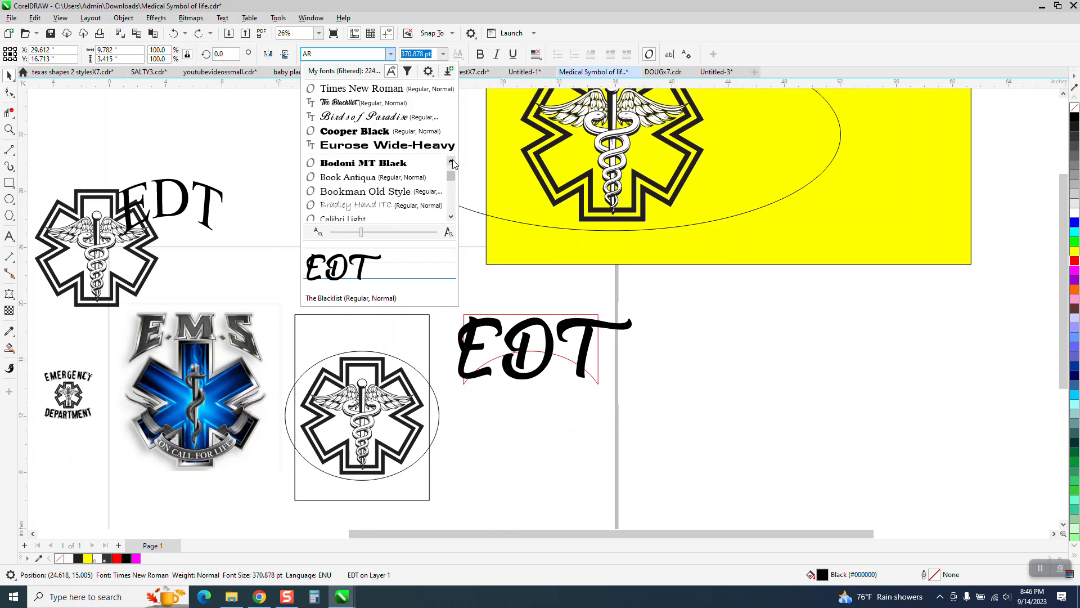
left_click(451, 162)
left_click(451, 162)
left_click(451, 162)
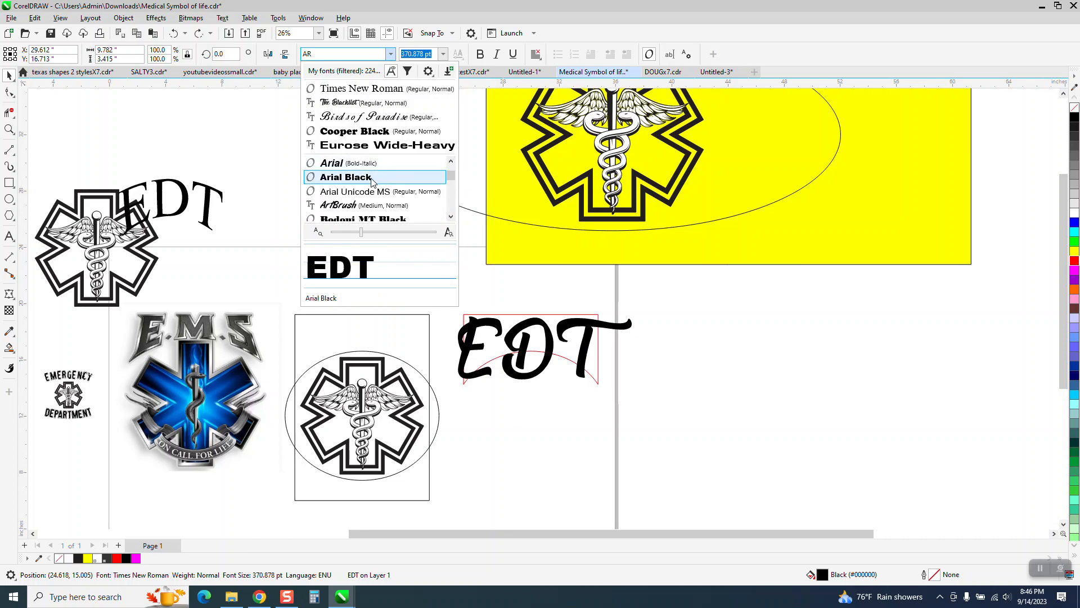
left_click(369, 177)
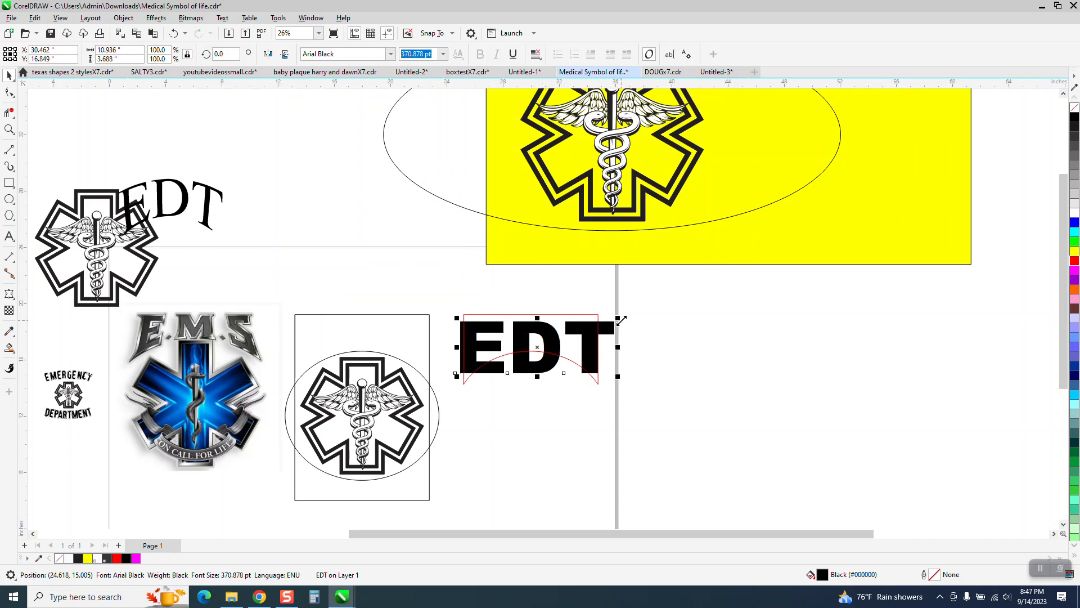
Step: Shrink the EDT text to about 9.53 in wide and position it at the upper edge of the red arched shape
left_click_drag(621, 320, 610, 320)
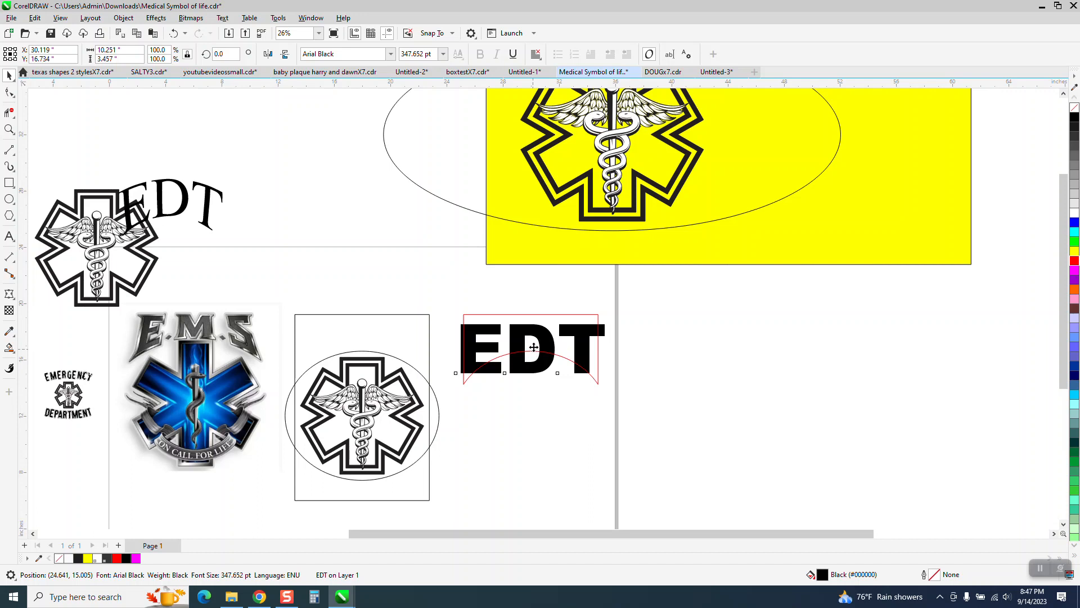
left_click_drag(534, 345, 536, 341)
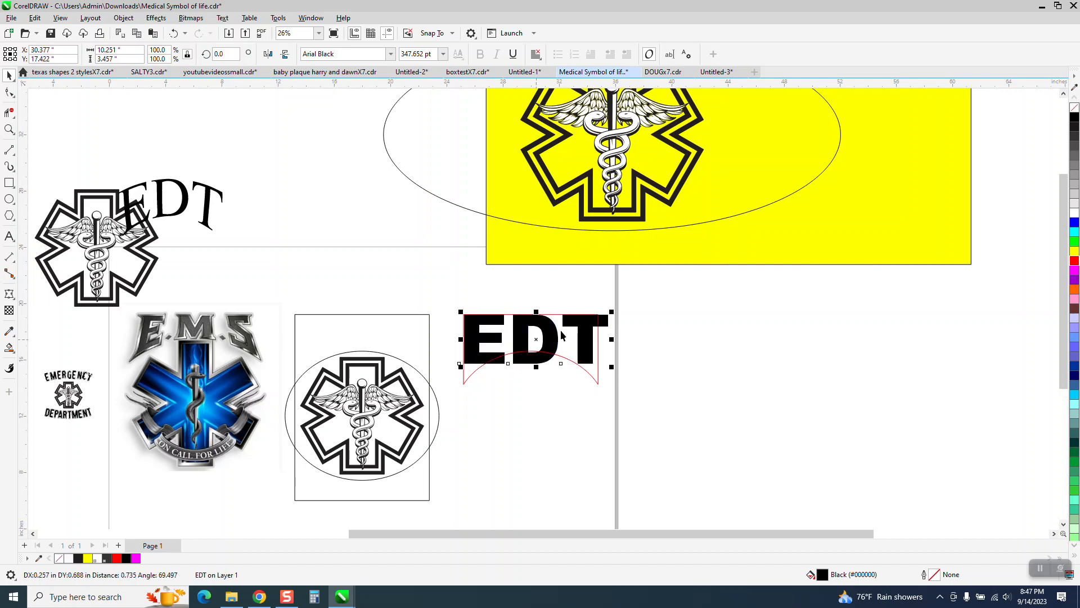
left_click_drag(609, 314, 603, 313)
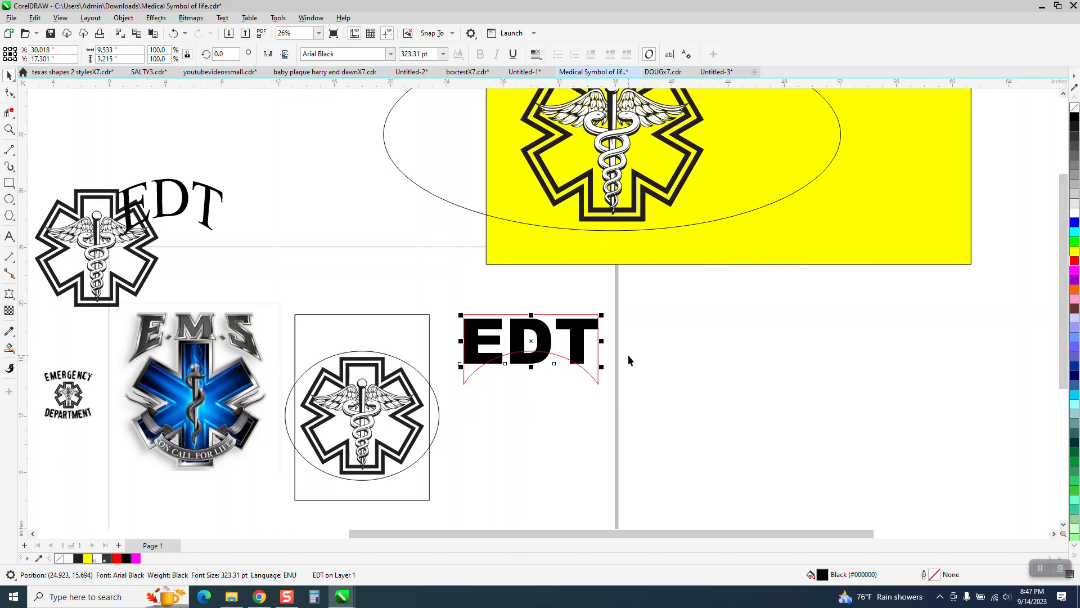
Step: Change the EDT text on the red arched shape to EMS and set its font to Times New Roman
key("Delete")
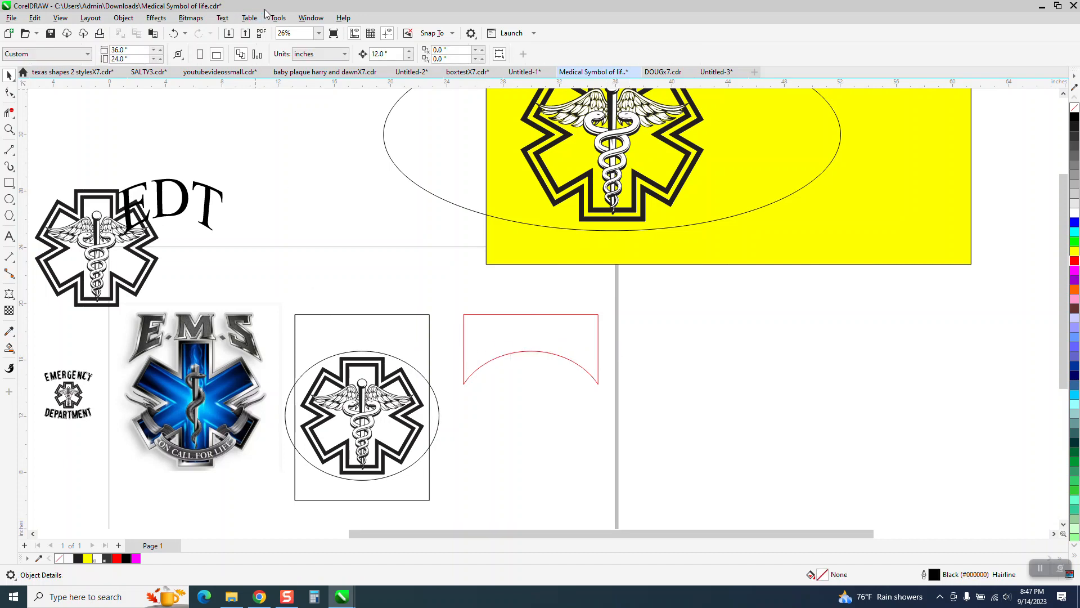
left_click(174, 33)
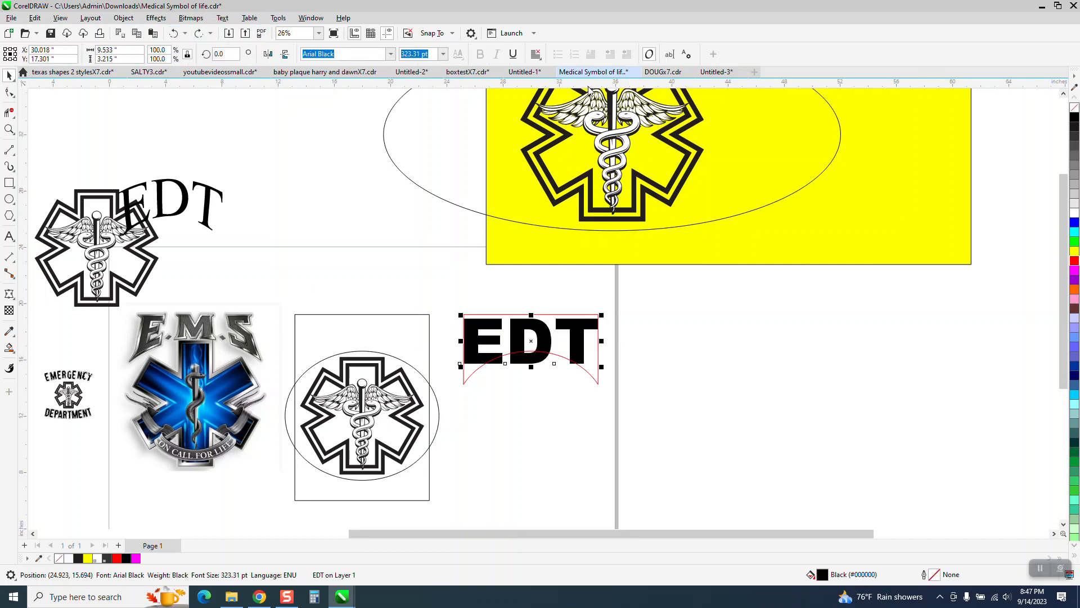
left_click(669, 54)
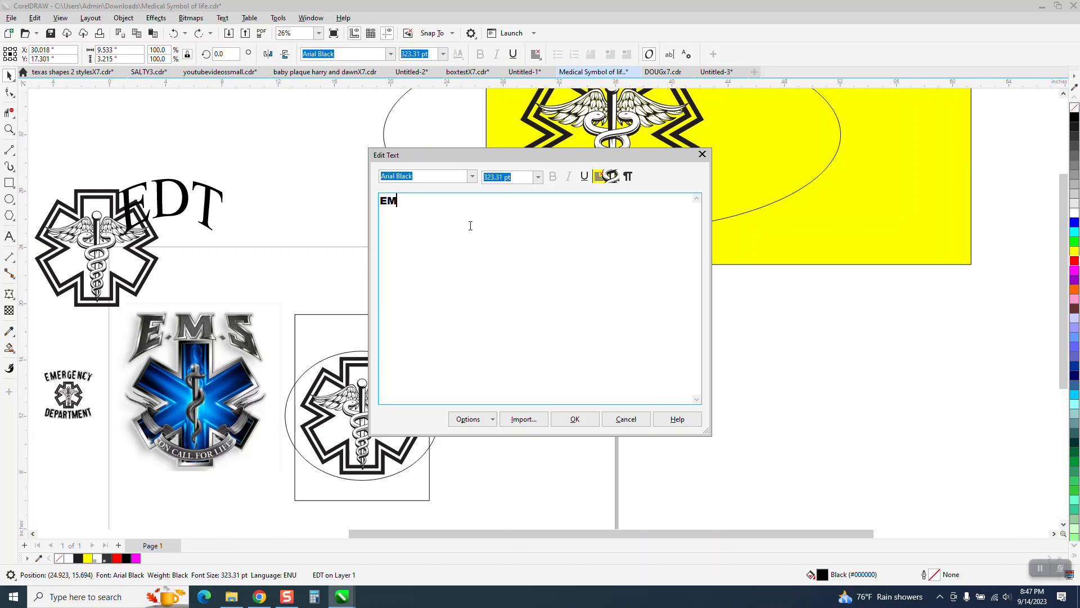
left_click(581, 420)
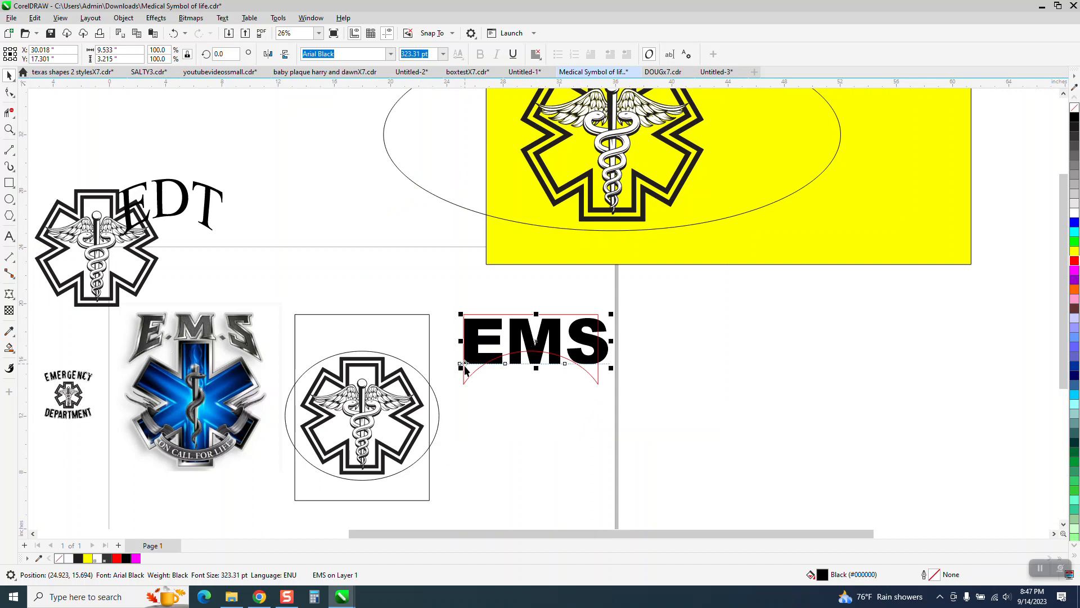
left_click(391, 54)
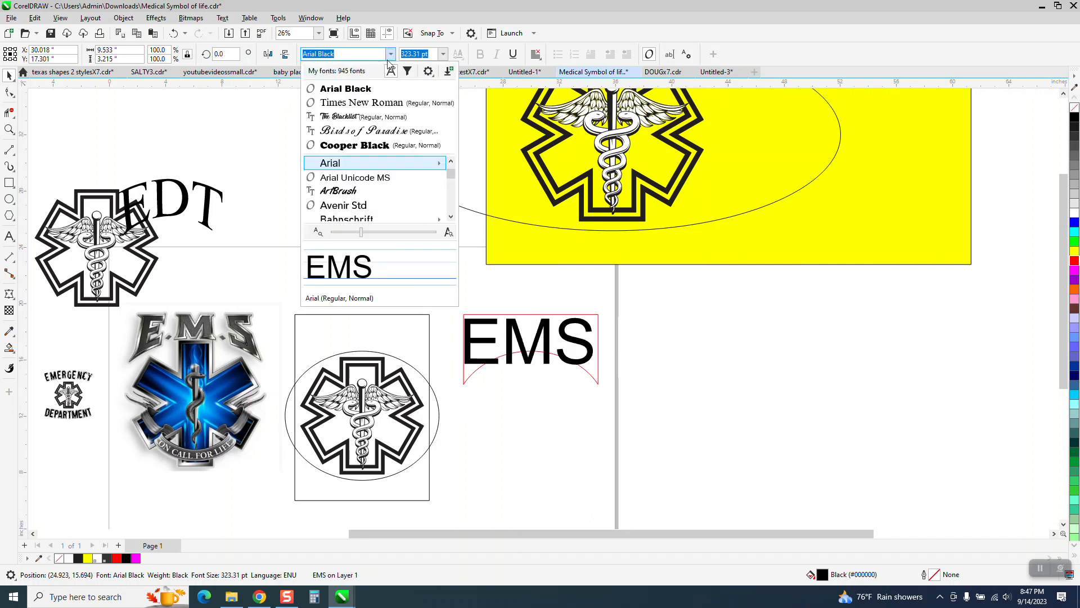
left_click(375, 101)
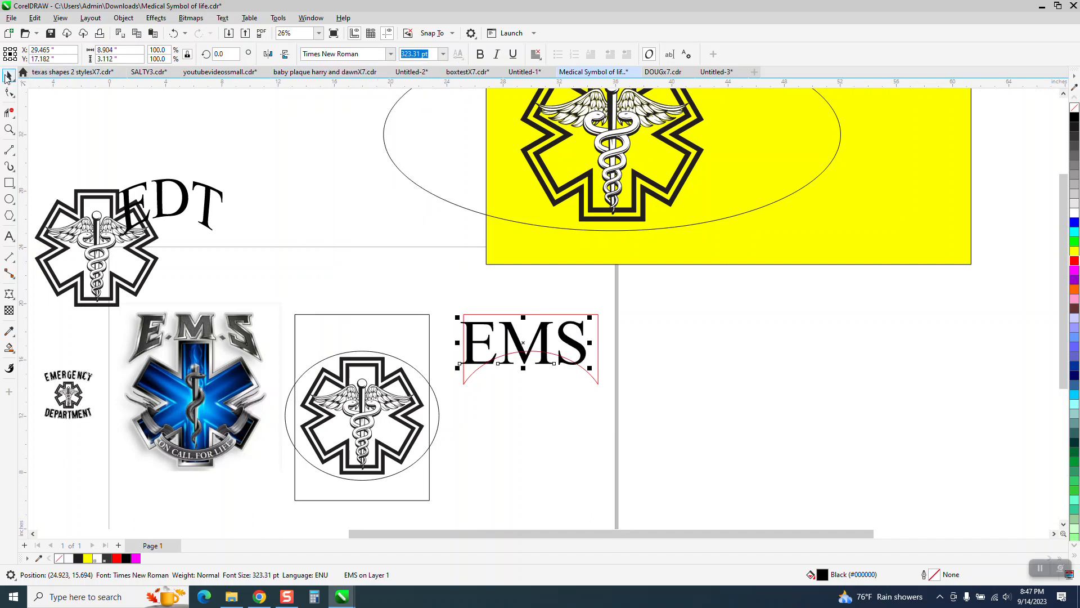
Step: Enlarge the EMS text to about 9.63 in wide and position it across the upper part of the red arched shape
left_click_drag(449, 291, 724, 461)
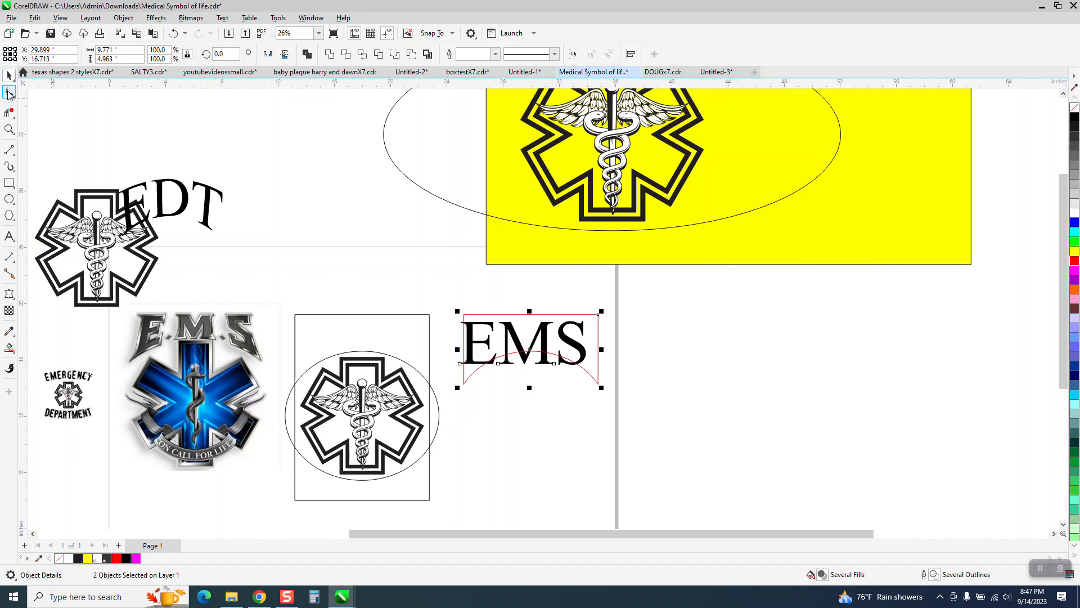
left_click(9, 128)
left_click_drag(454, 308, 692, 427)
left_click(10, 75)
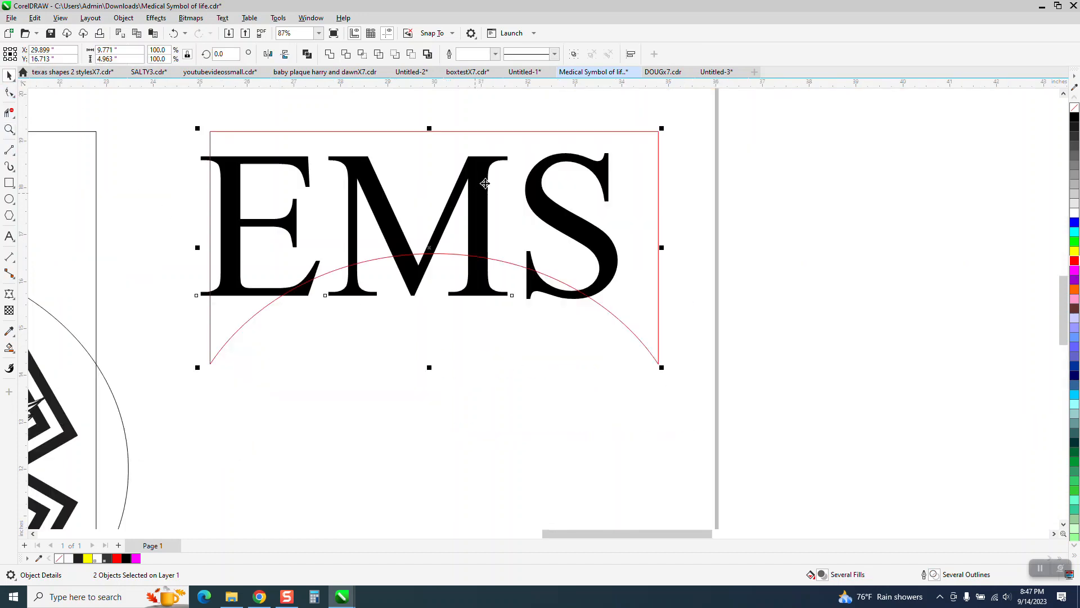
left_click_drag(485, 176, 499, 154)
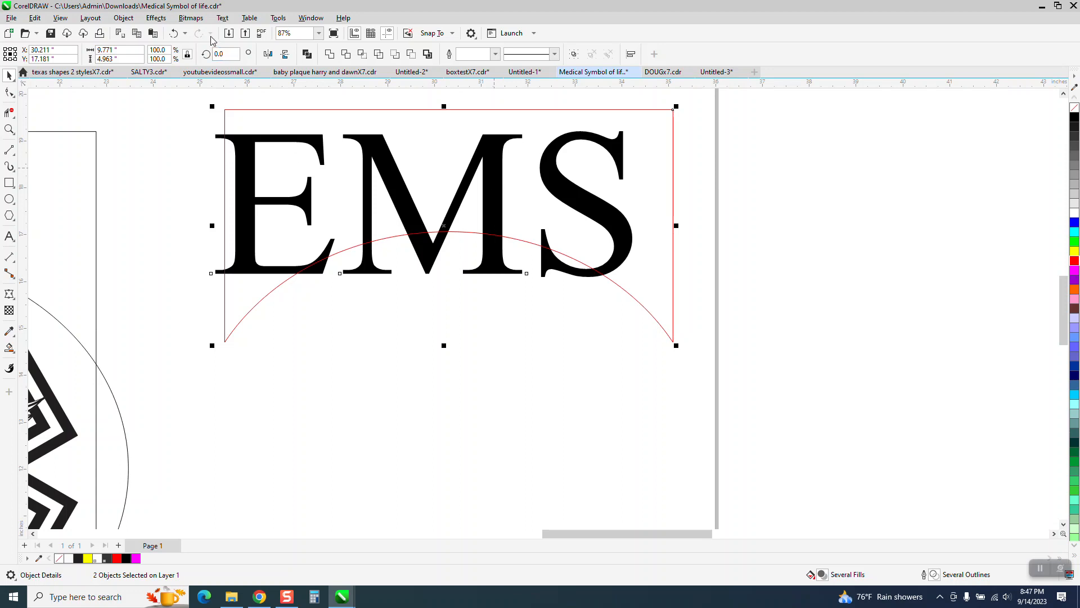
left_click(173, 32)
left_click(428, 312)
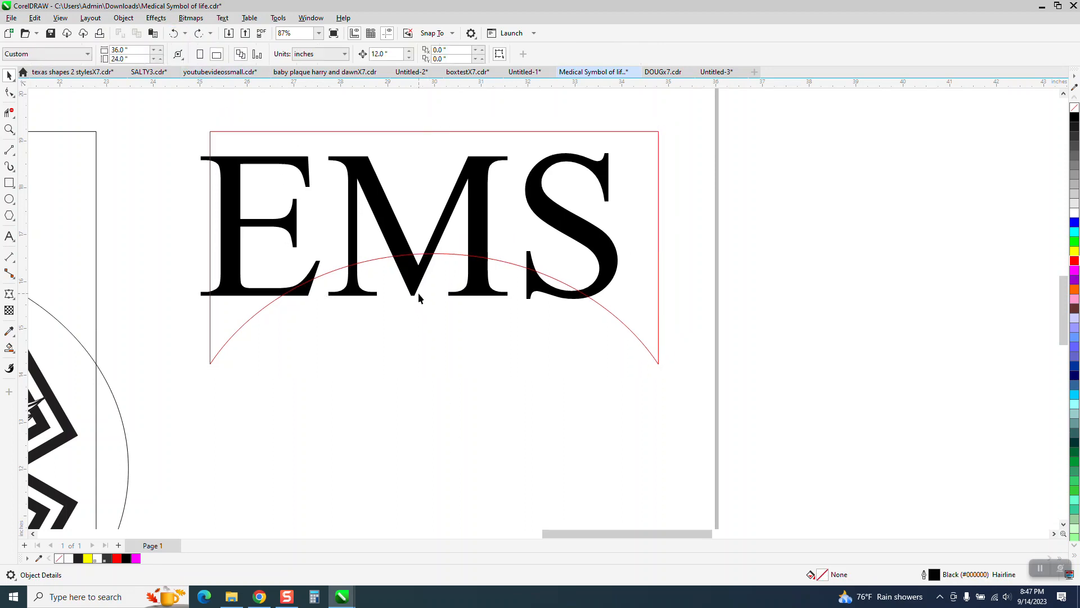
left_click_drag(420, 291, 436, 269)
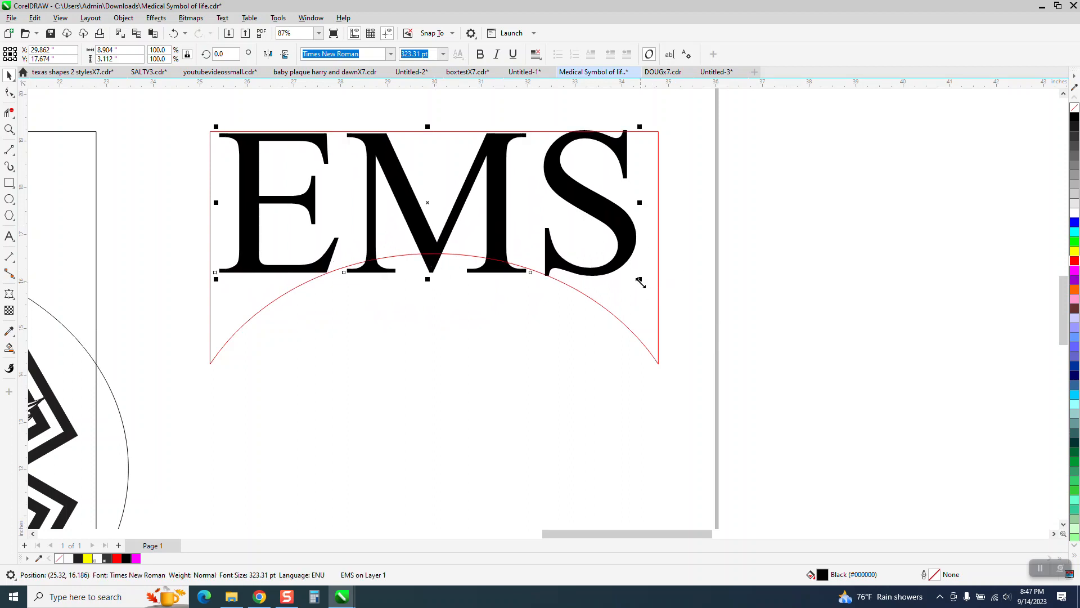
left_click_drag(640, 282, 674, 291)
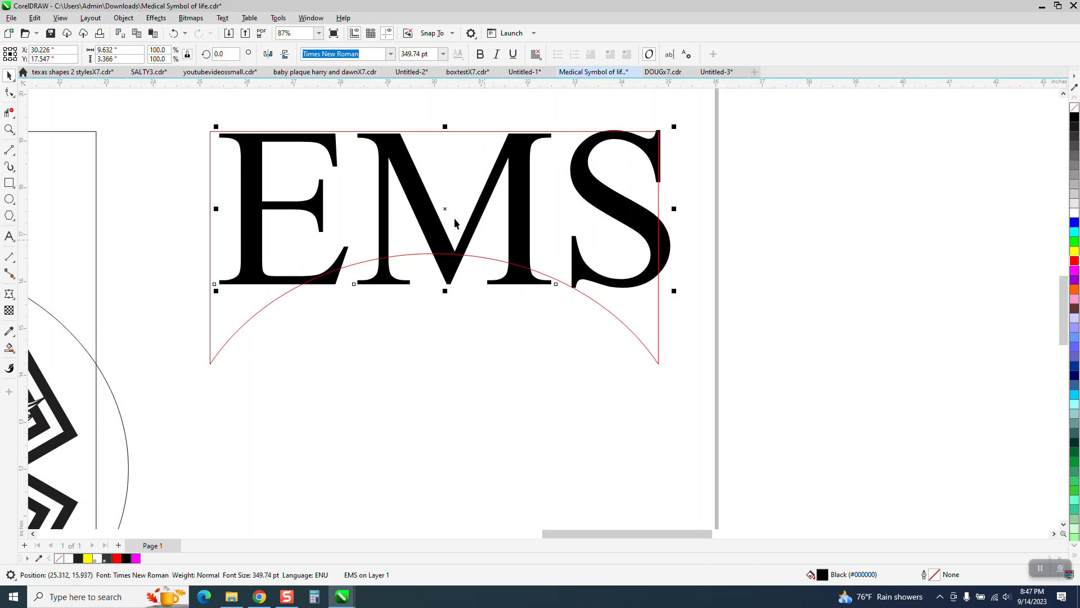
left_click_drag(443, 211, 439, 224)
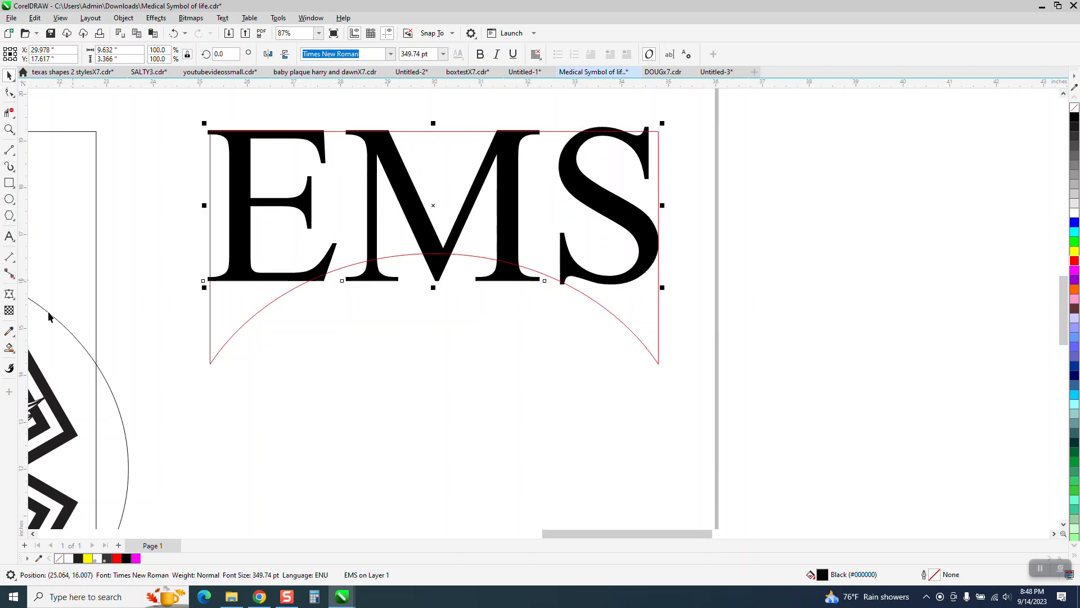
Step: Put an envelope on the EMS text and remove the middle nodes on its two vertical sides
left_click(11, 295)
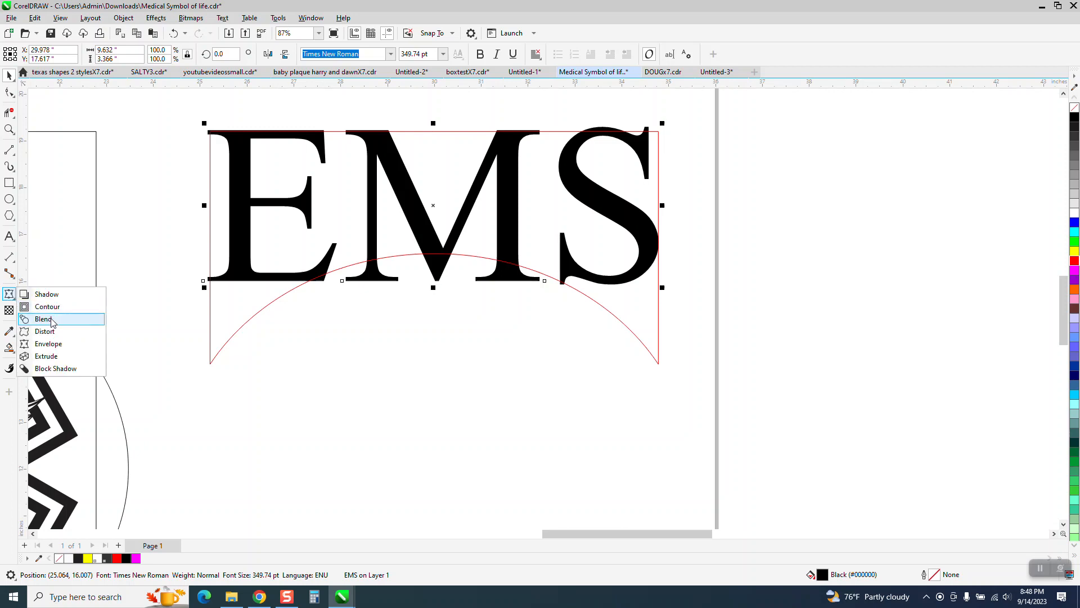
left_click(49, 344)
left_click(241, 225)
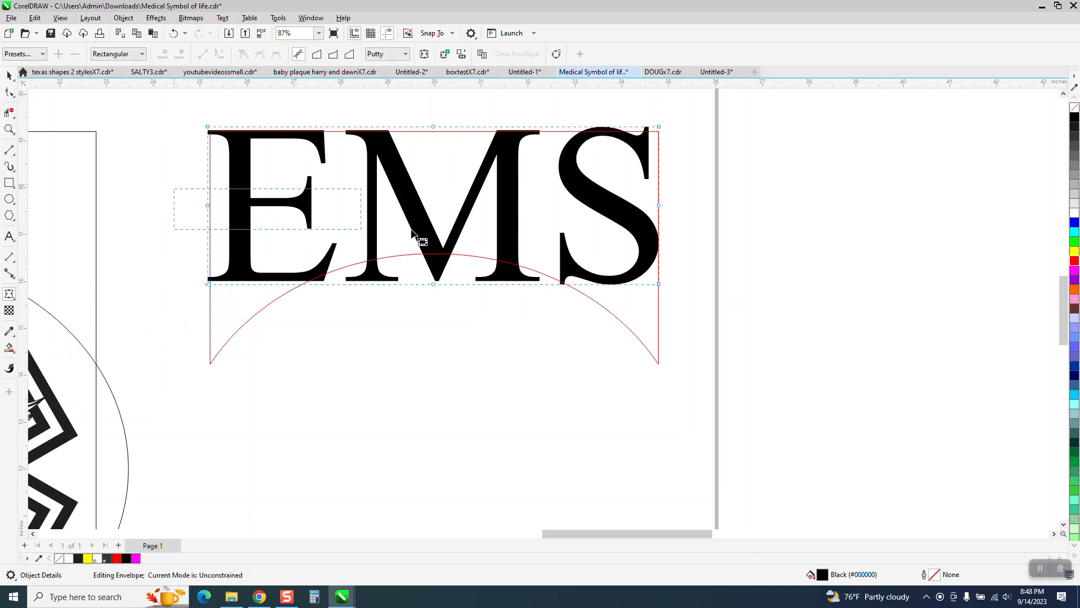
left_click_drag(411, 230, 699, 225)
key("Delete")
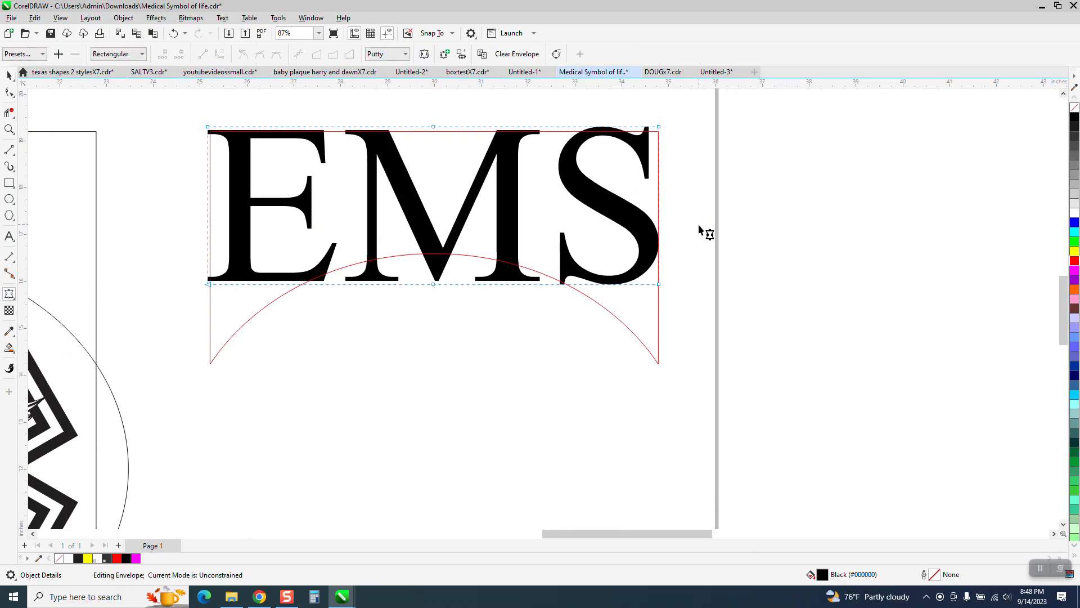
Step: Align the three upper envelope nodes of the EMS text with the straight top edge of the red shape
left_click(208, 132)
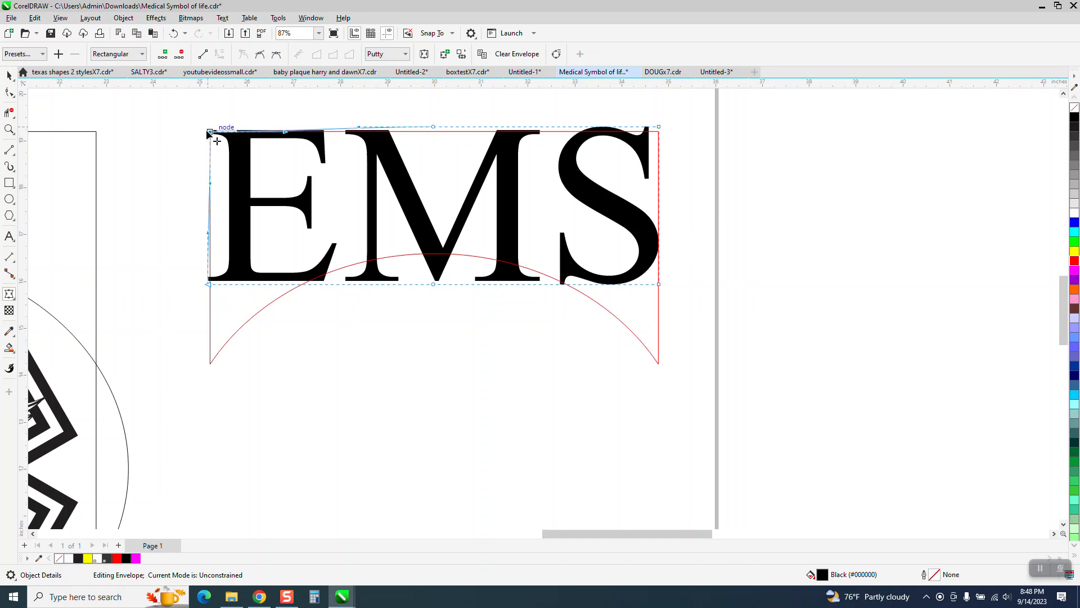
left_click_drag(207, 131, 210, 132)
left_click_drag(433, 126, 434, 131)
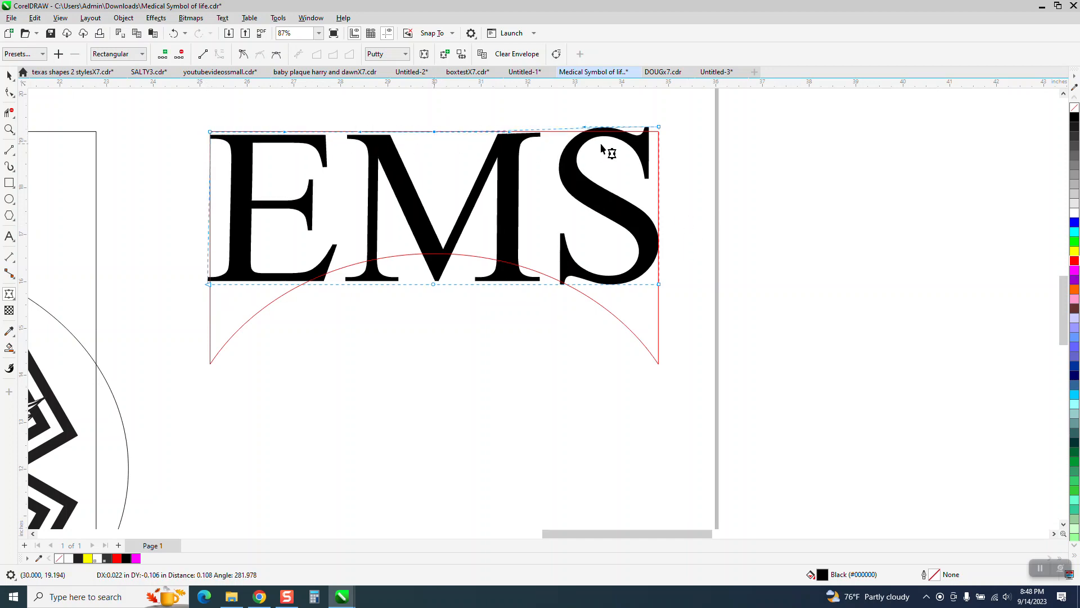
left_click_drag(658, 127, 658, 132)
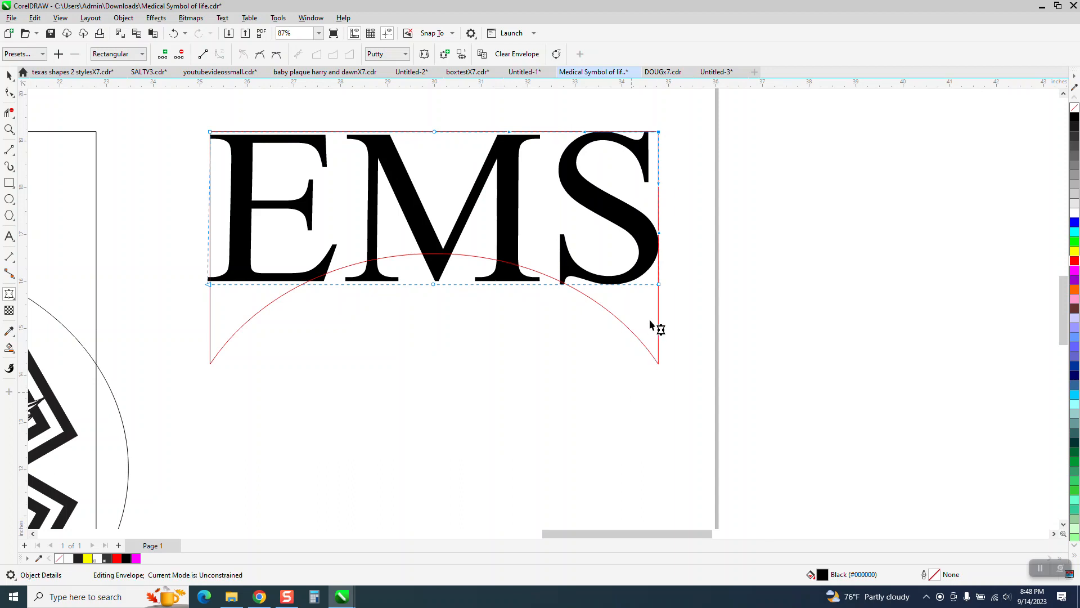
Step: Move the lower envelope nodes to the red shape's two lower corners and the peak of its arch
left_click_drag(659, 285, 658, 364)
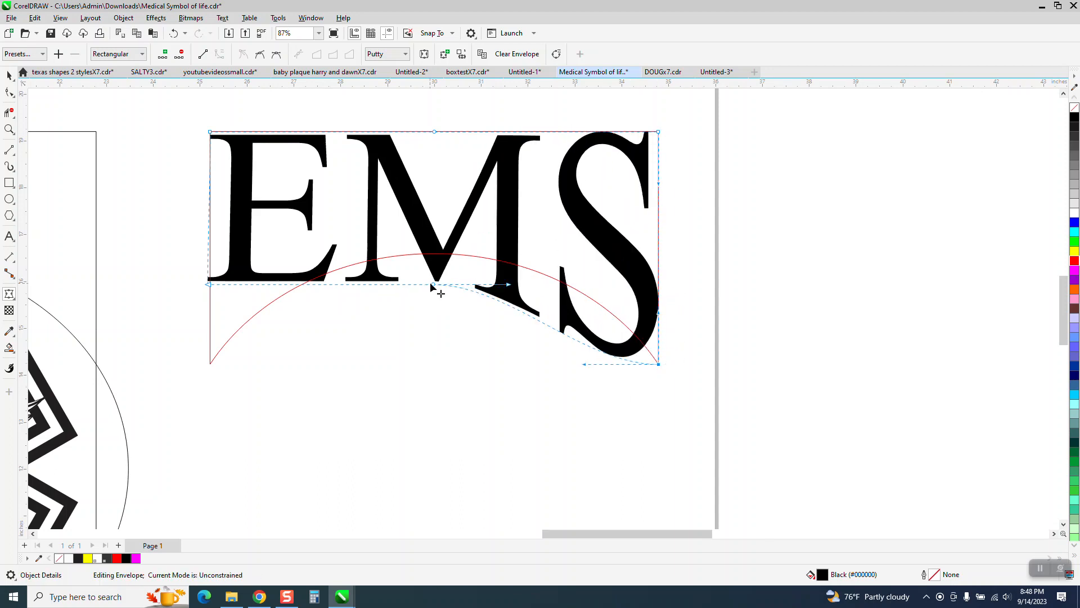
left_click_drag(430, 282, 435, 254)
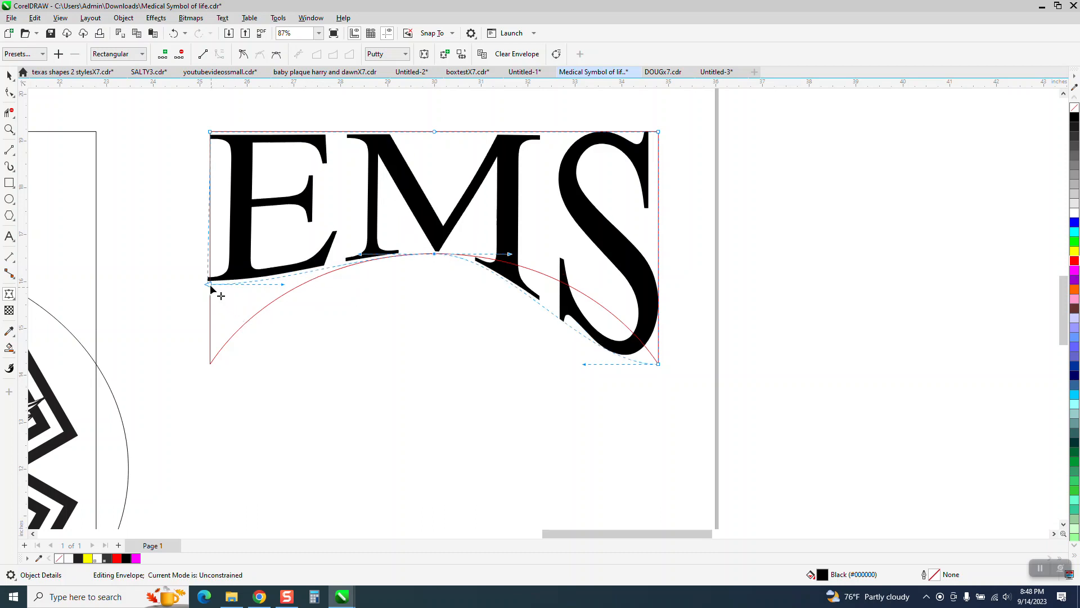
left_click_drag(209, 285, 211, 365)
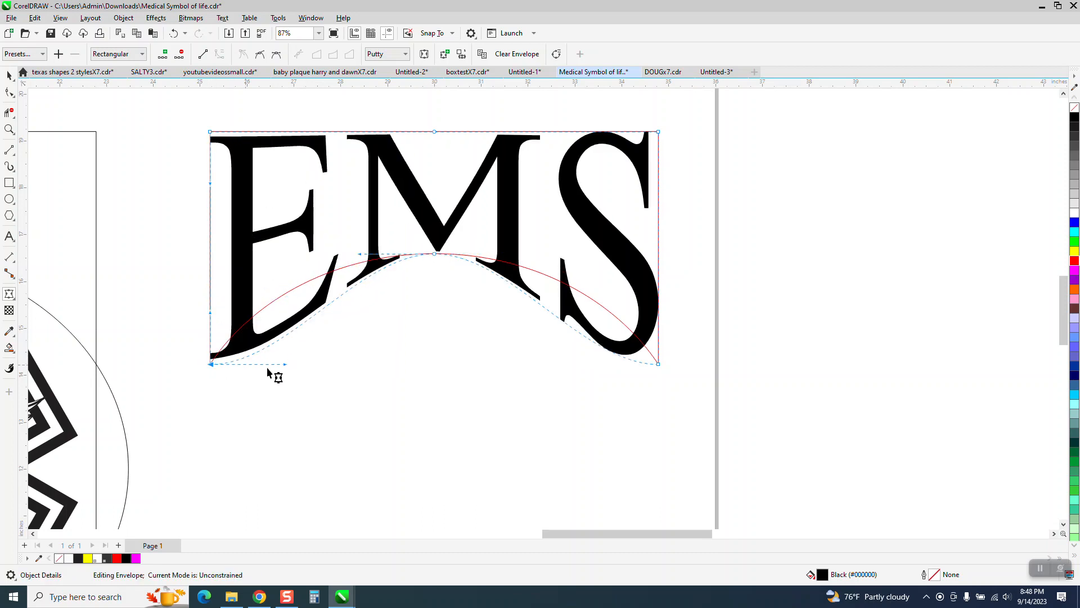
Step: Bend both halves of the envelope's lower edge to follow the red arch
left_click_drag(286, 366, 263, 281)
left_click(658, 364)
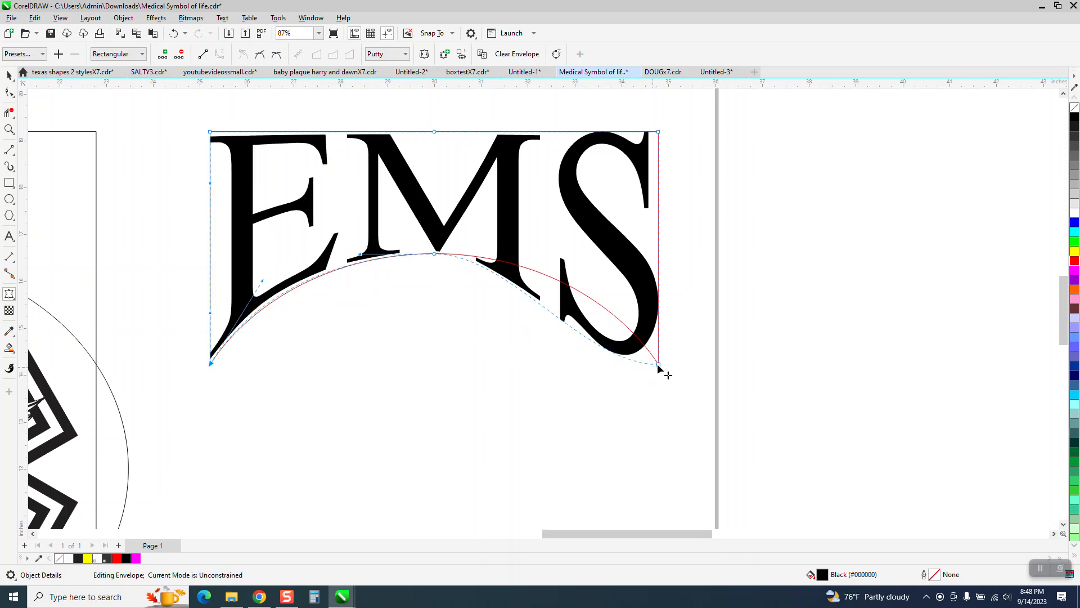
left_click_drag(584, 365, 606, 284)
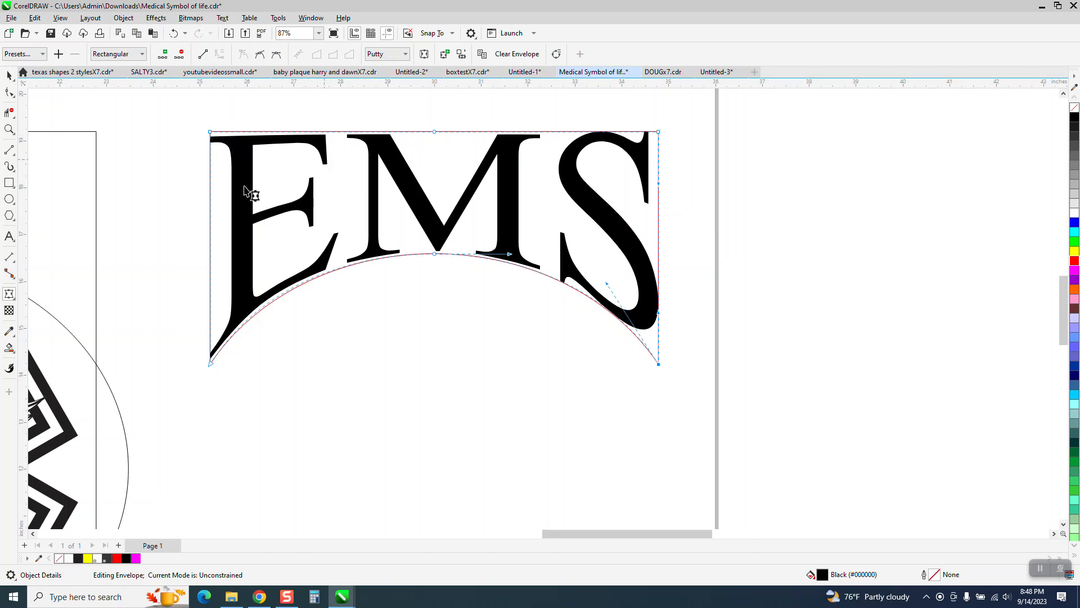
Step: Delete the red arched guide shape from around the EMS text
left_click(9, 75)
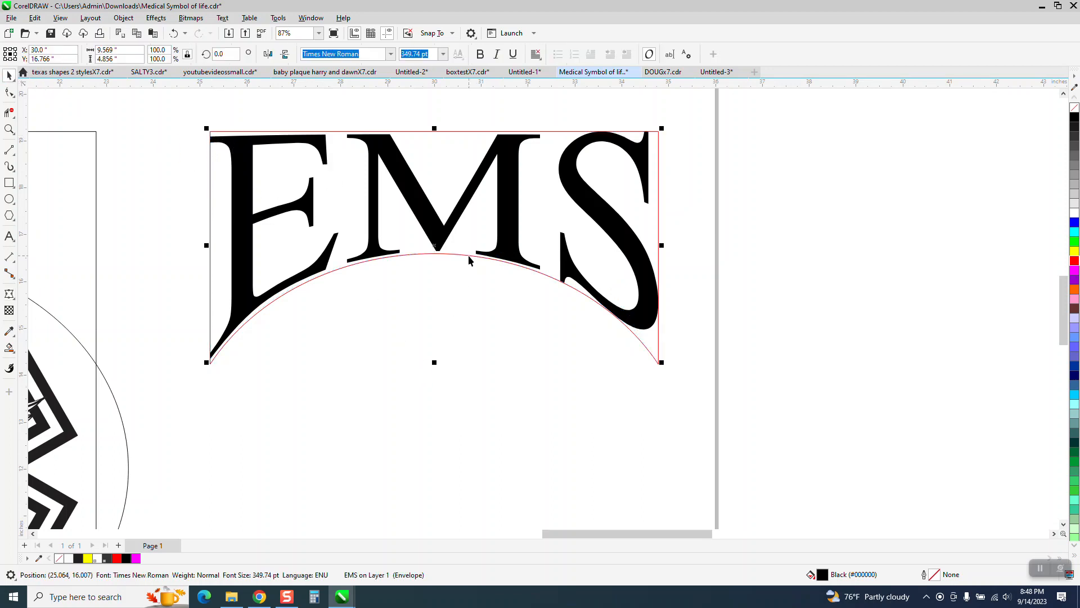
left_click(686, 315)
left_click(657, 343)
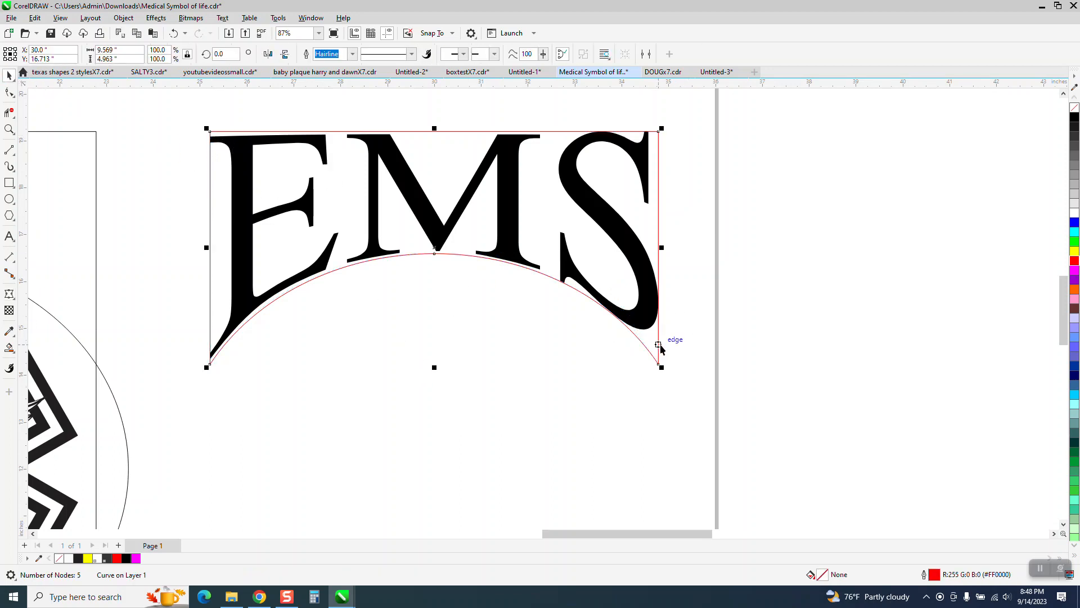
key("Delete")
Step: Delete the rectangle and the ellipse surrounding the medical symbol next to the EMS text
scroll(657, 351, "down", 2)
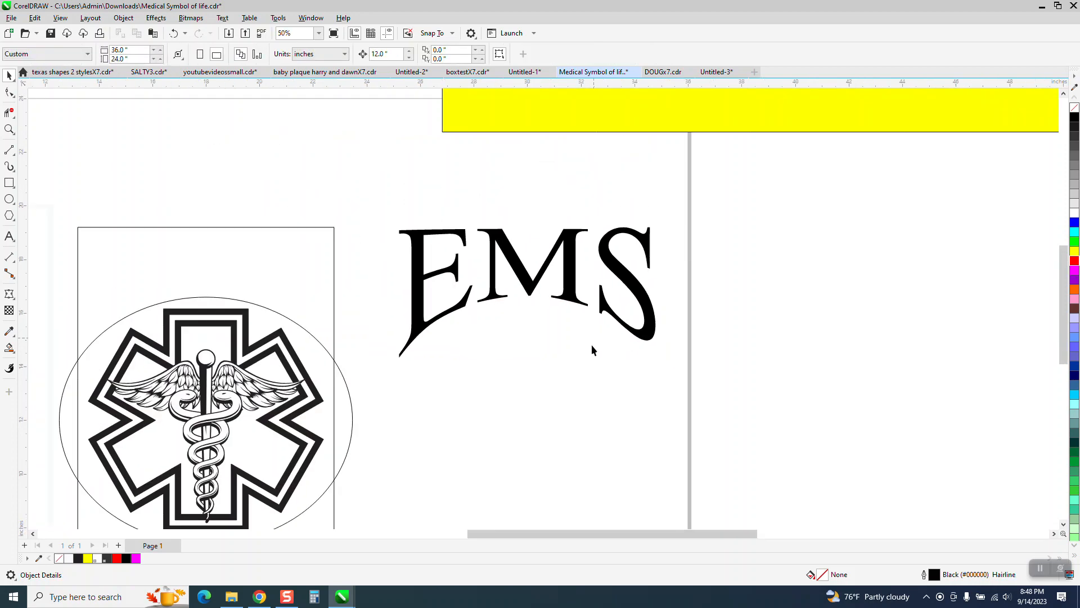
scroll(592, 345, "down", 2)
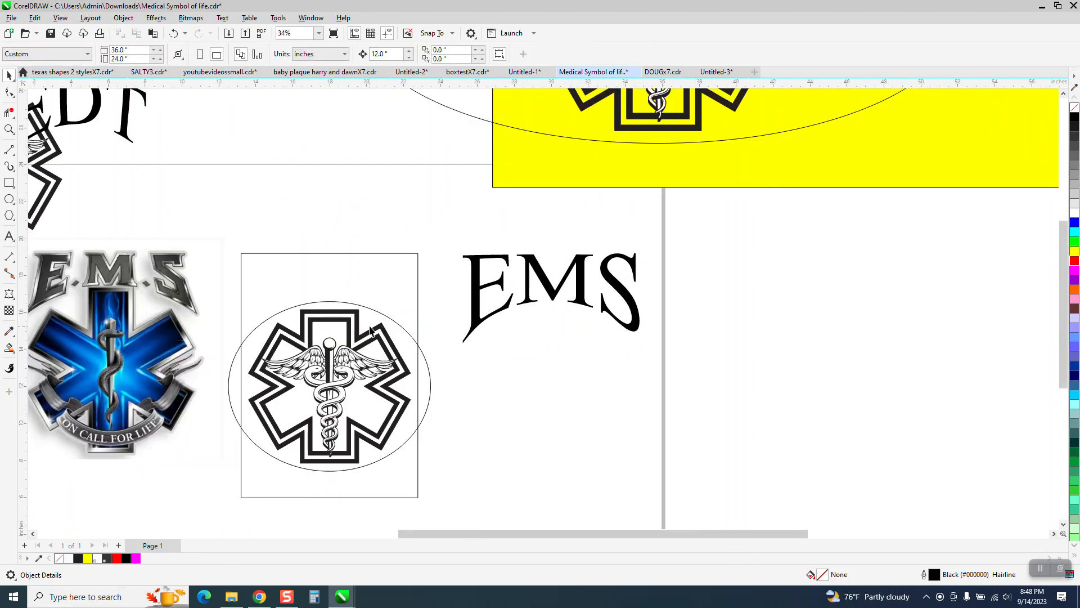
left_click(393, 293)
key("Delete")
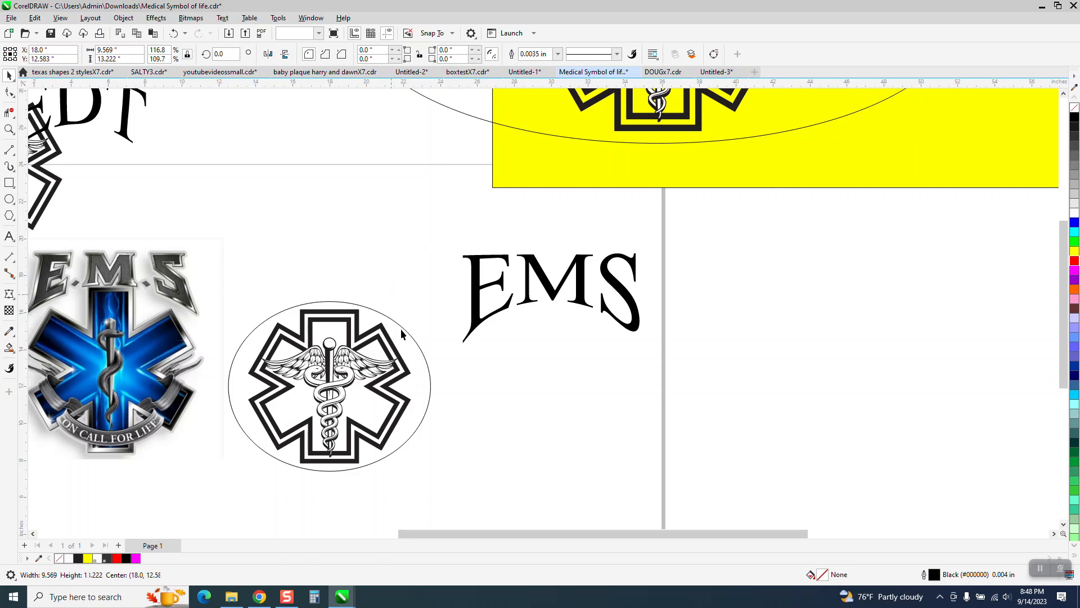
left_click(404, 329)
key("Delete")
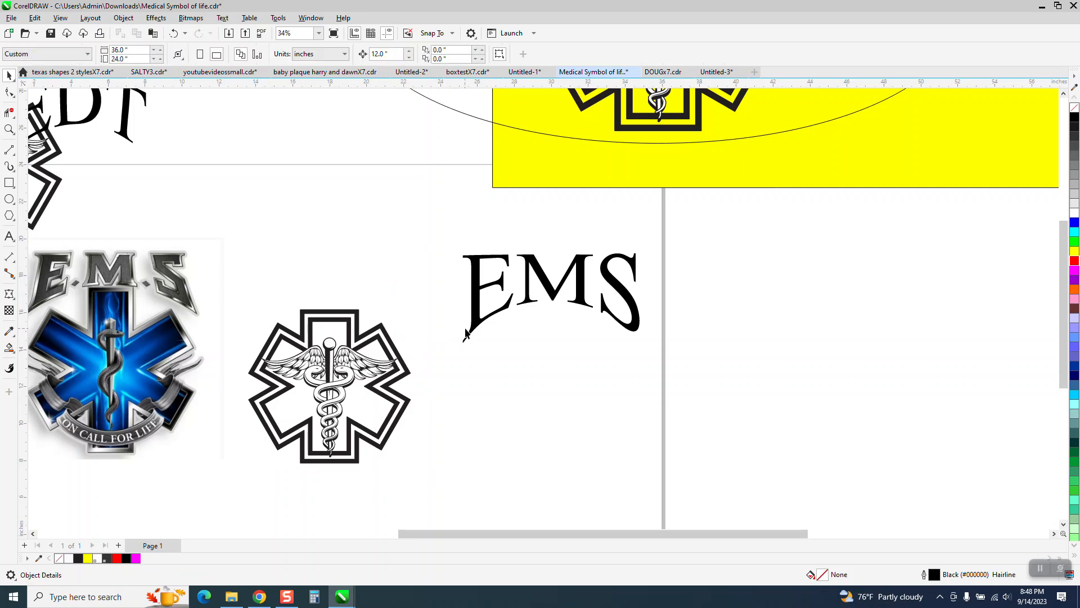
Step: Move the arched EMS text 12 inches to the left so it sits centred above the medical symbol
double_click(481, 327)
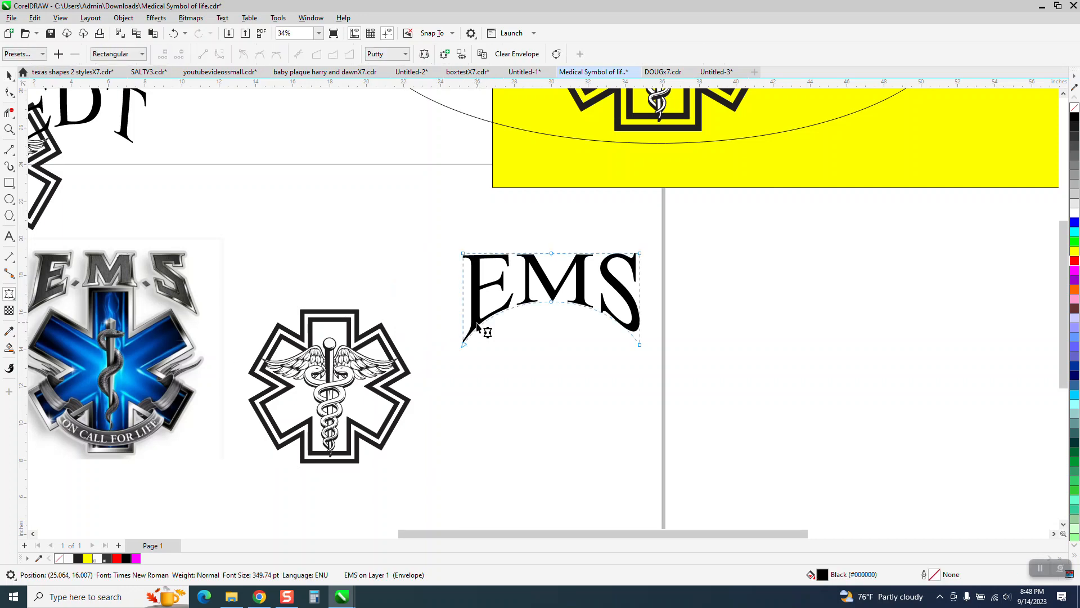
left_click(10, 75)
left_click(680, 294)
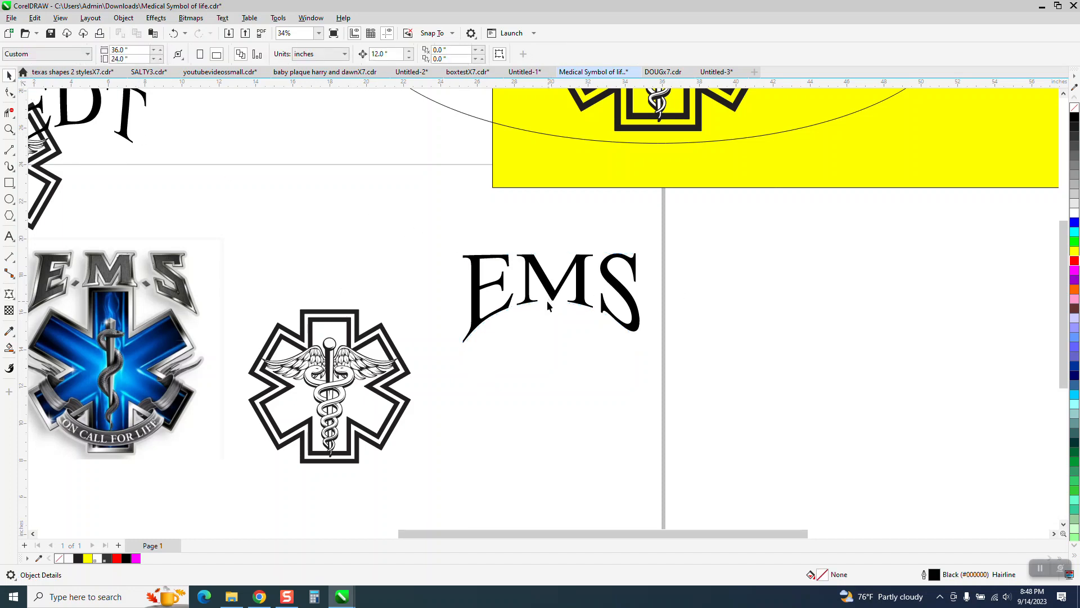
left_click_drag(551, 292, 329, 294)
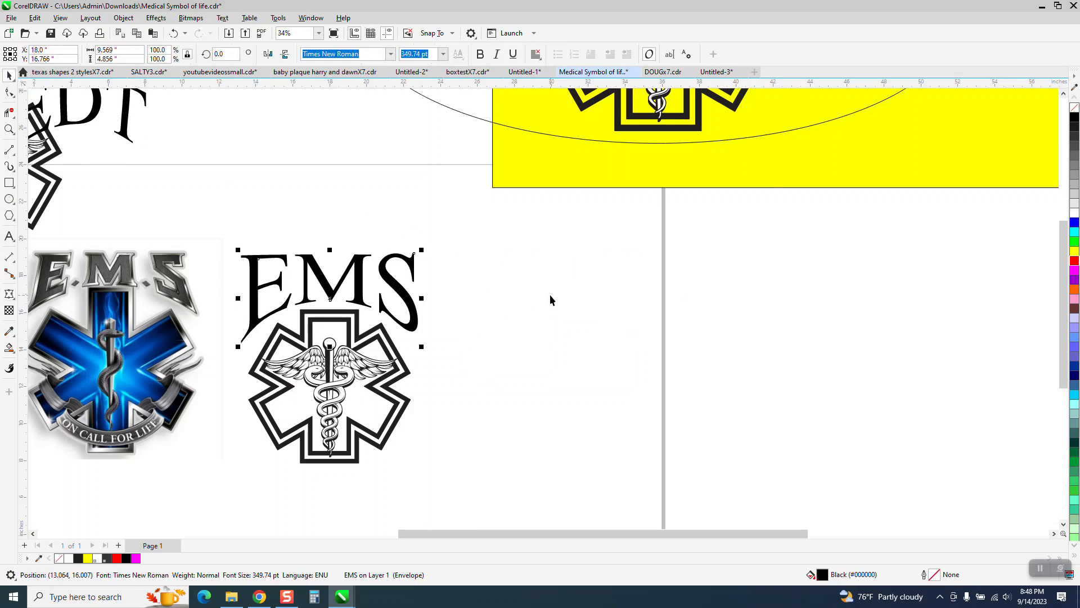
Step: Remove the fill of the EMS text and give it a thin black outline
scroll(347, 331, "down", 1)
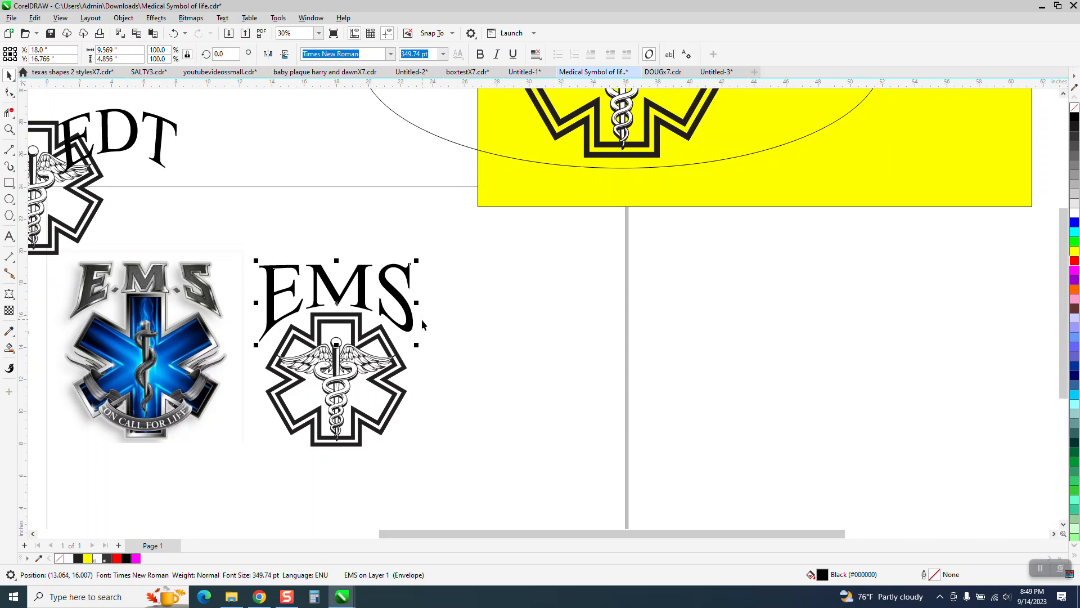
key("z")
left_click_drag(233, 242, 516, 449)
scroll(478, 387, "down", 1)
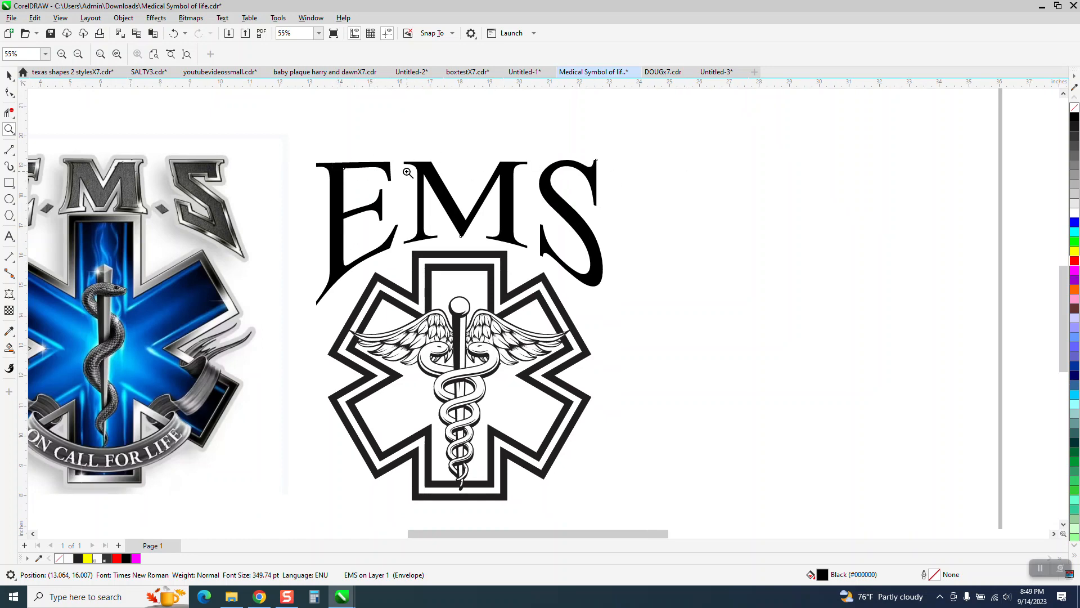
scroll(591, 228, "down", 3)
scroll(465, 237, "down", 2)
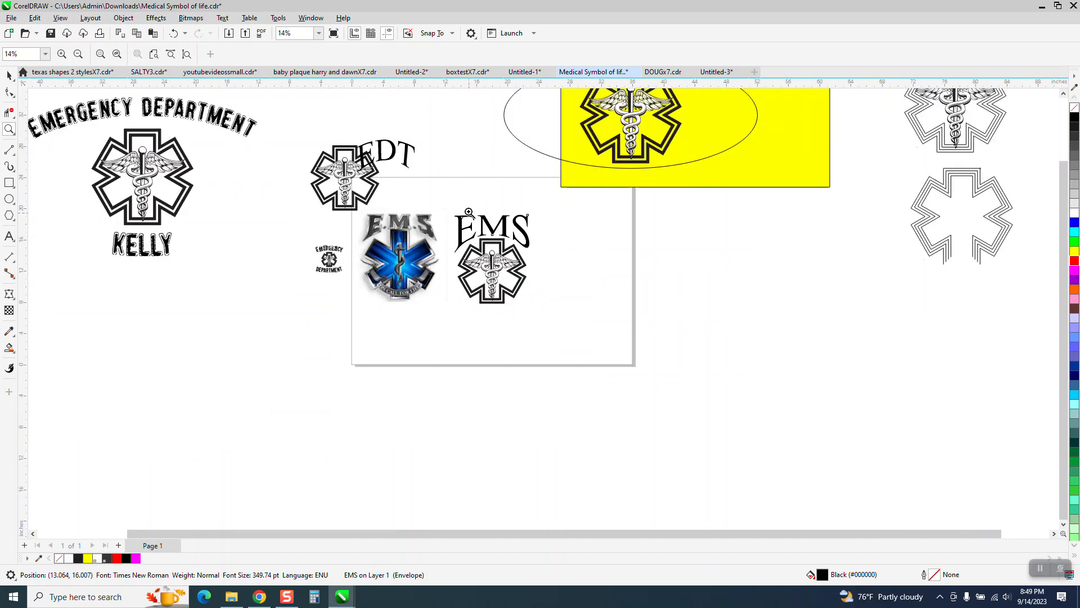
left_click_drag(444, 200, 595, 287)
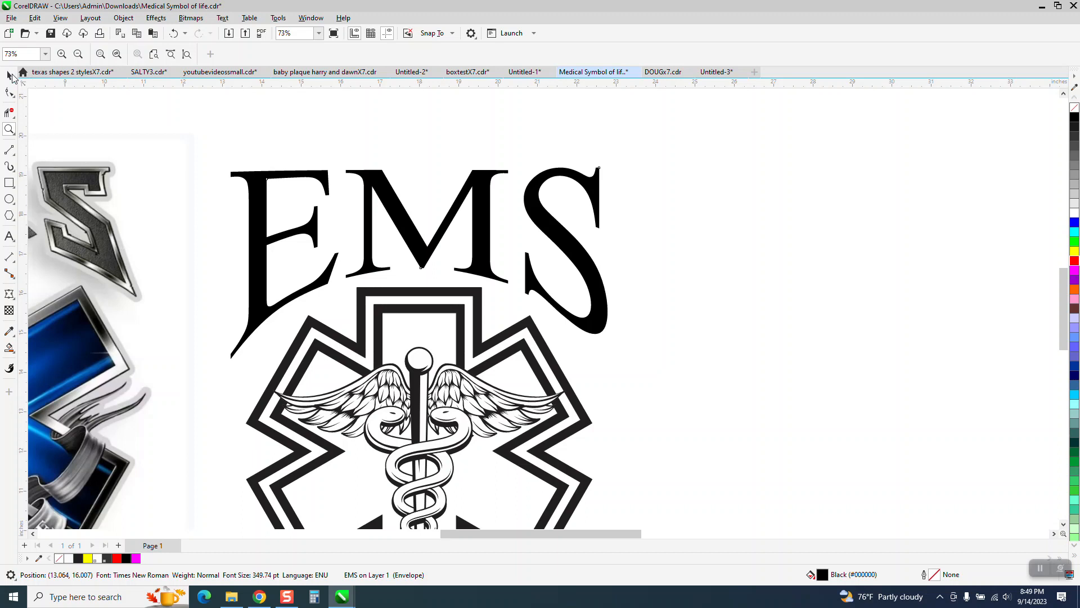
left_click(10, 75)
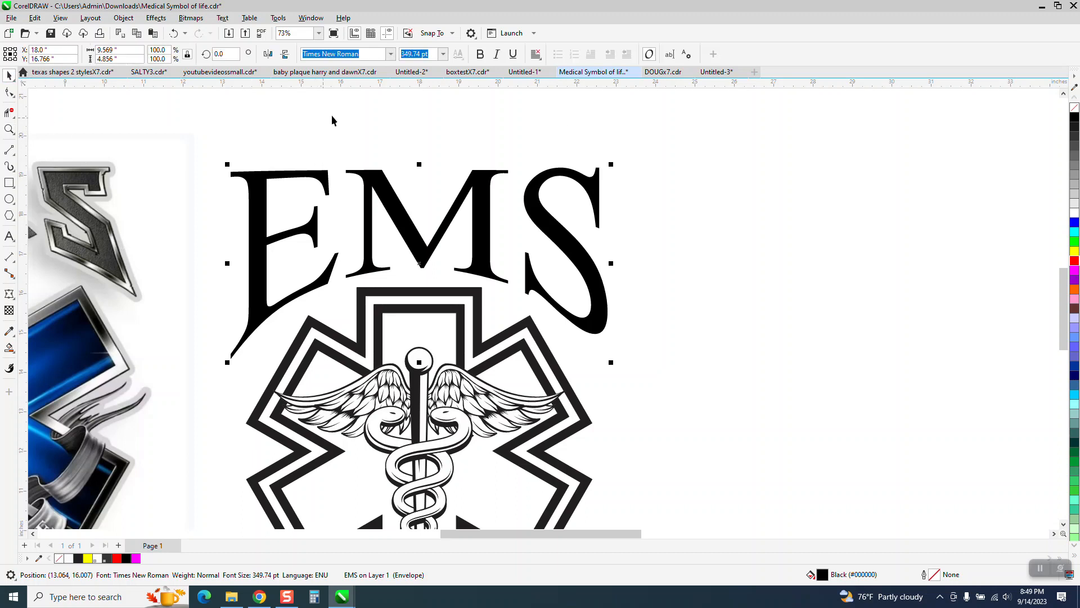
left_click(1074, 108)
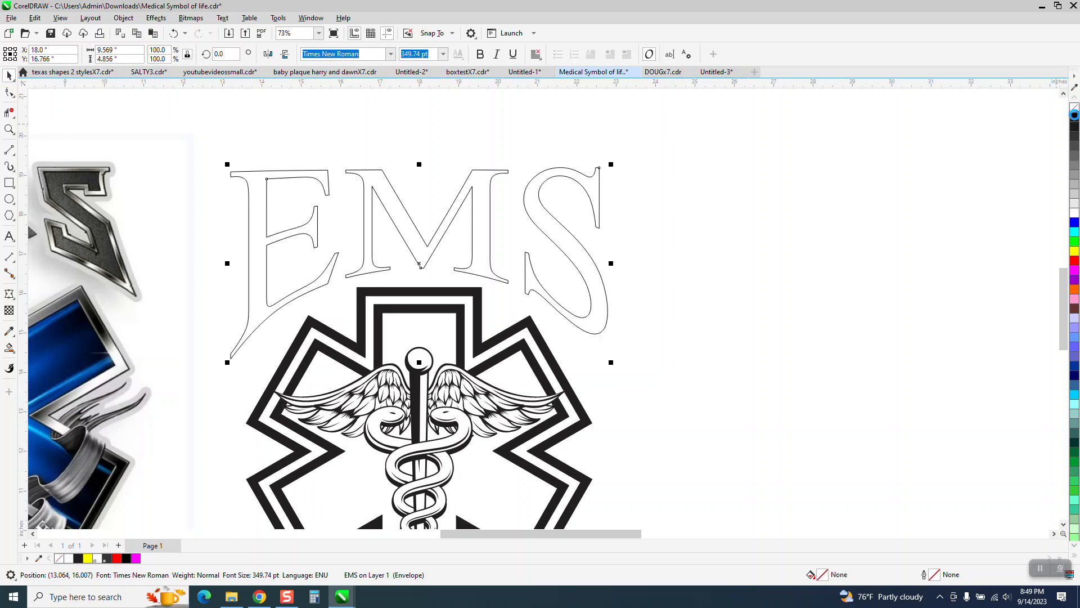
Step: Apply an outside contour to the EMS text with 1 step and a 0.1-inch offset
left_click(155, 18)
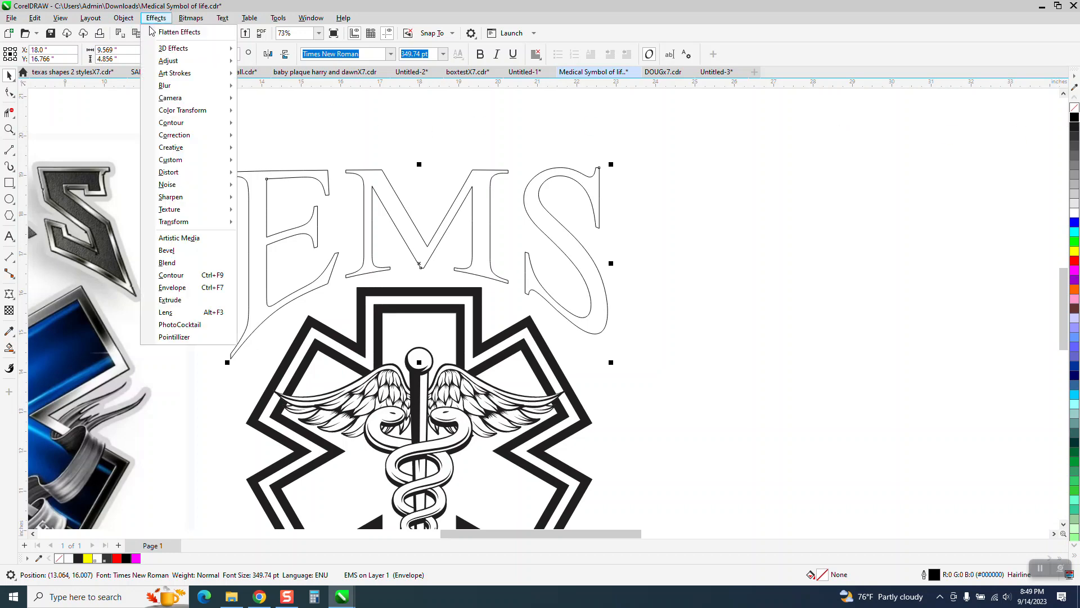
left_click(179, 275)
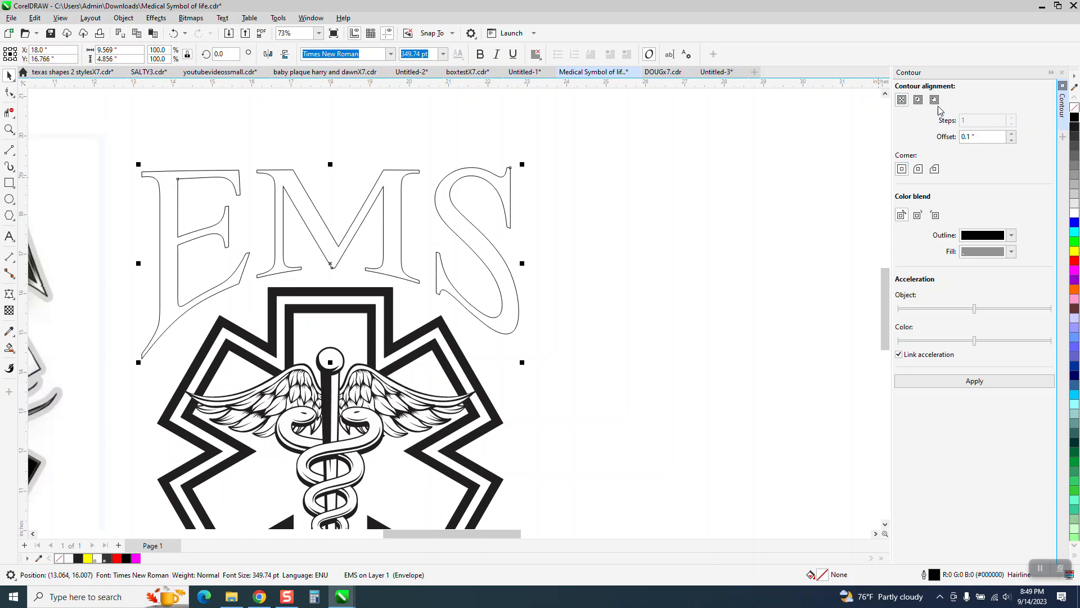
left_click(936, 101)
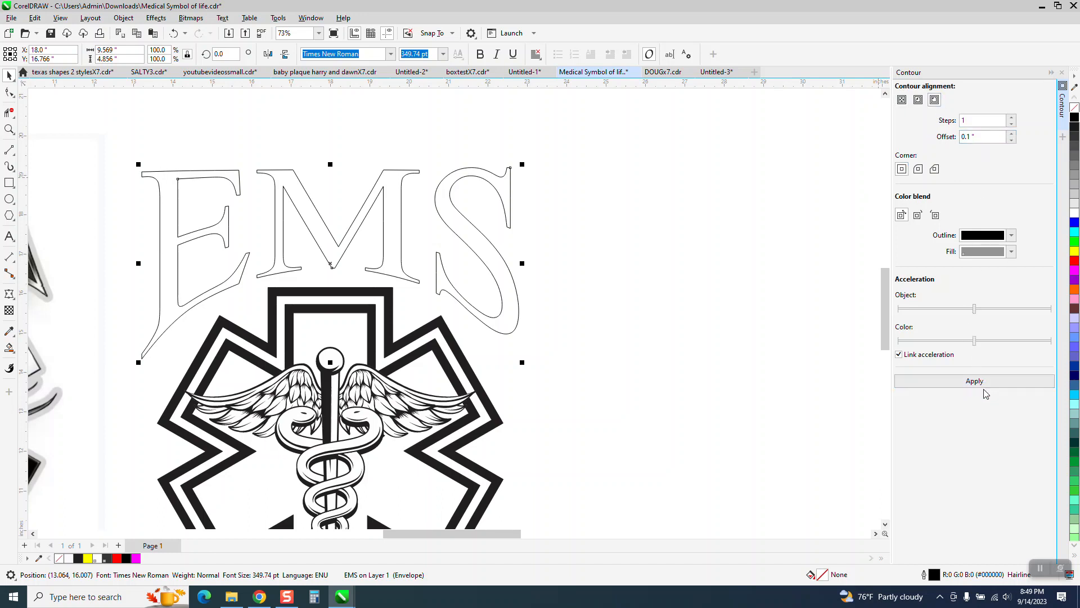
left_click(963, 382)
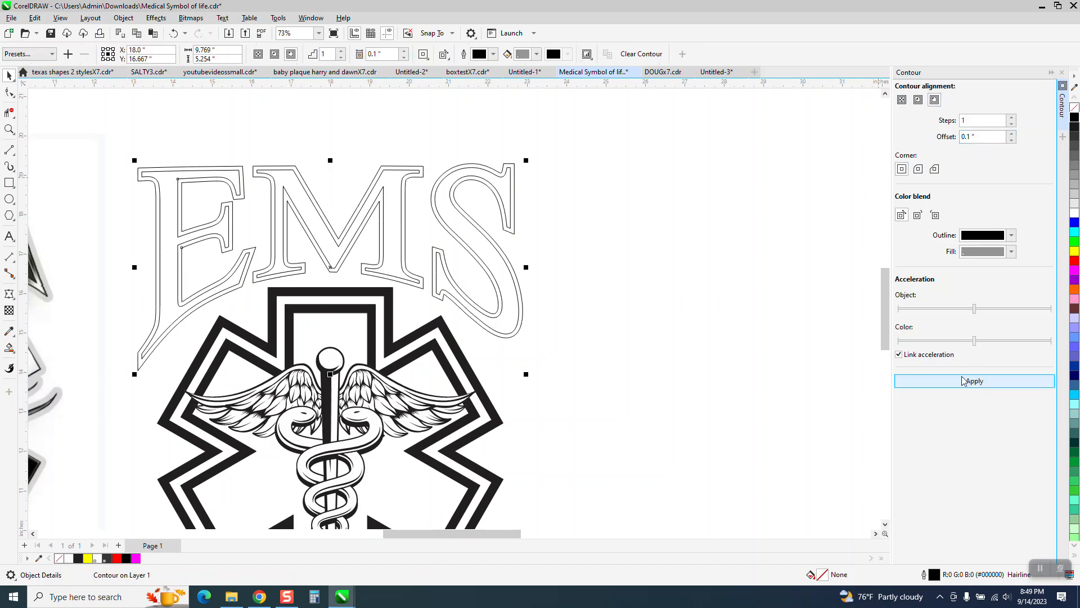
Step: Fill the inner shapes of the letters E, M and S with black using Smart Fill
left_click(9, 347)
left_click(128, 54)
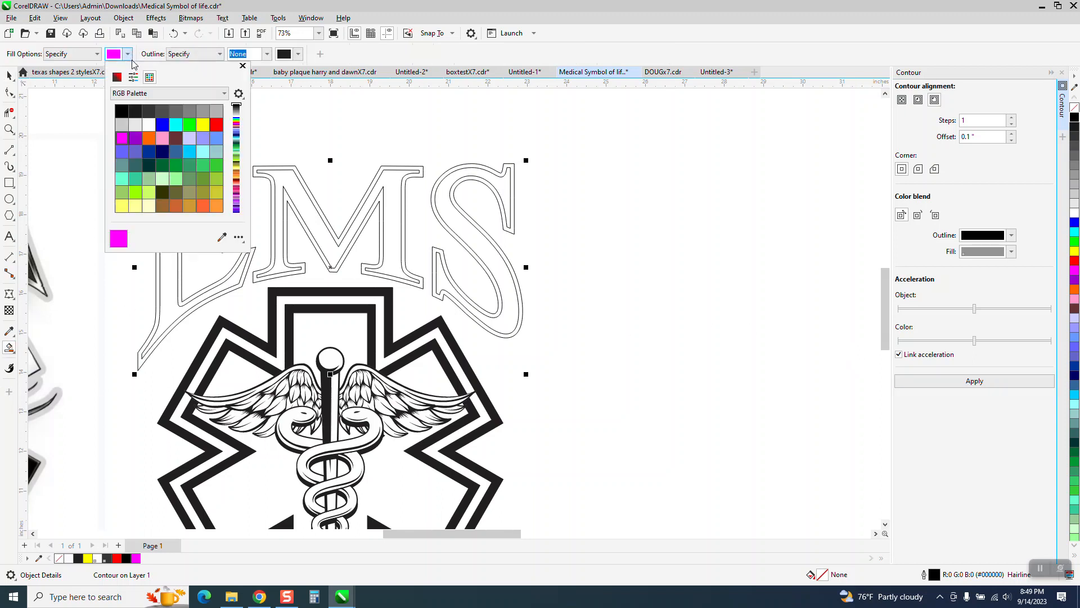
left_click(122, 111)
left_click(177, 267)
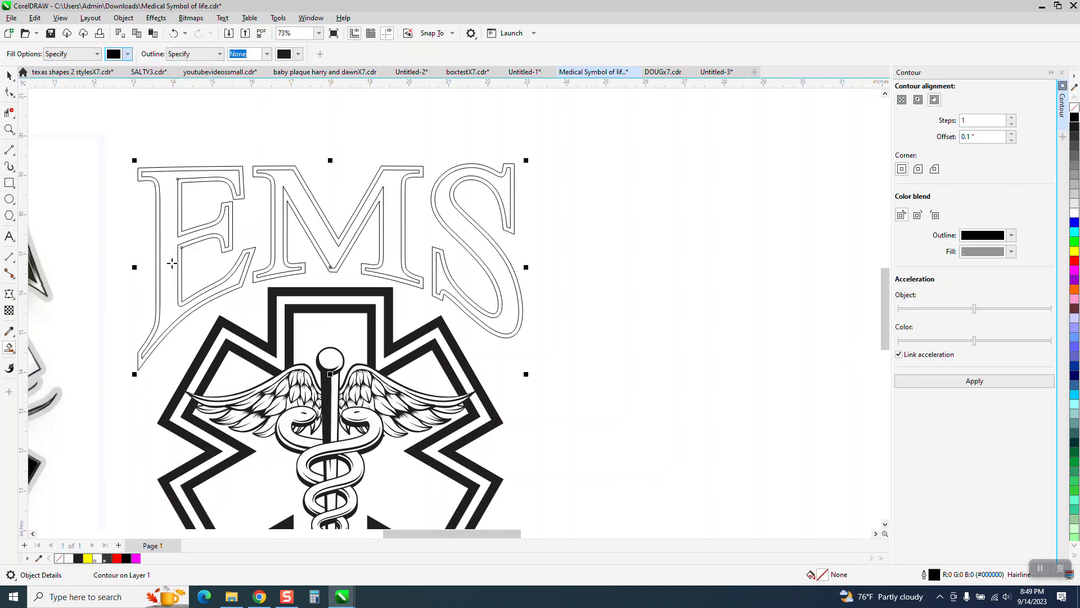
left_click(169, 262)
left_click(292, 185)
left_click(478, 237)
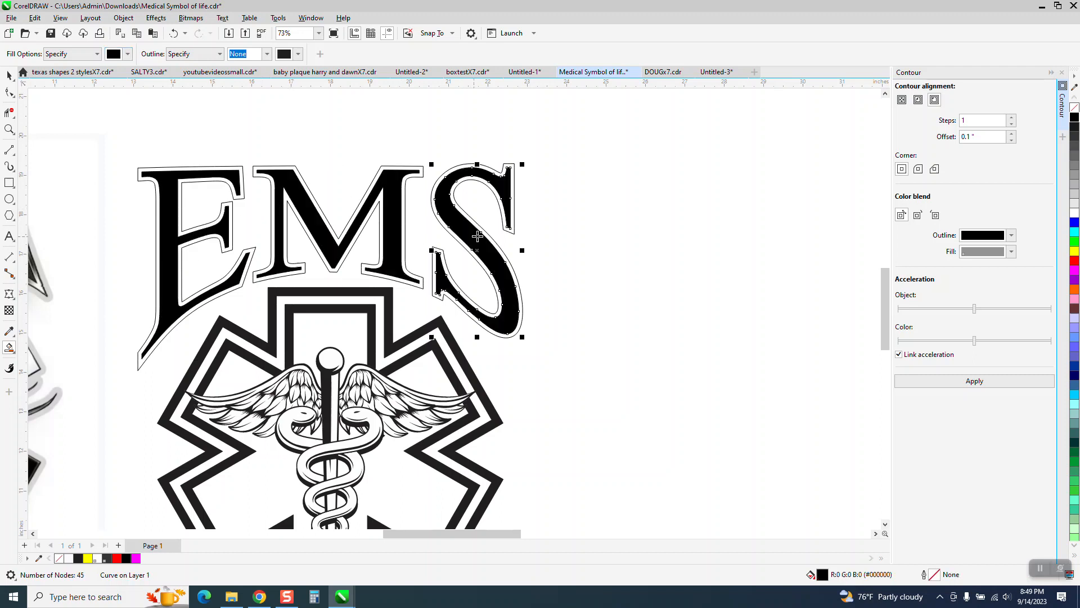
Step: Fill the contour bands around the letters M, S and E with light gray using Smart Fill
left_click(129, 54)
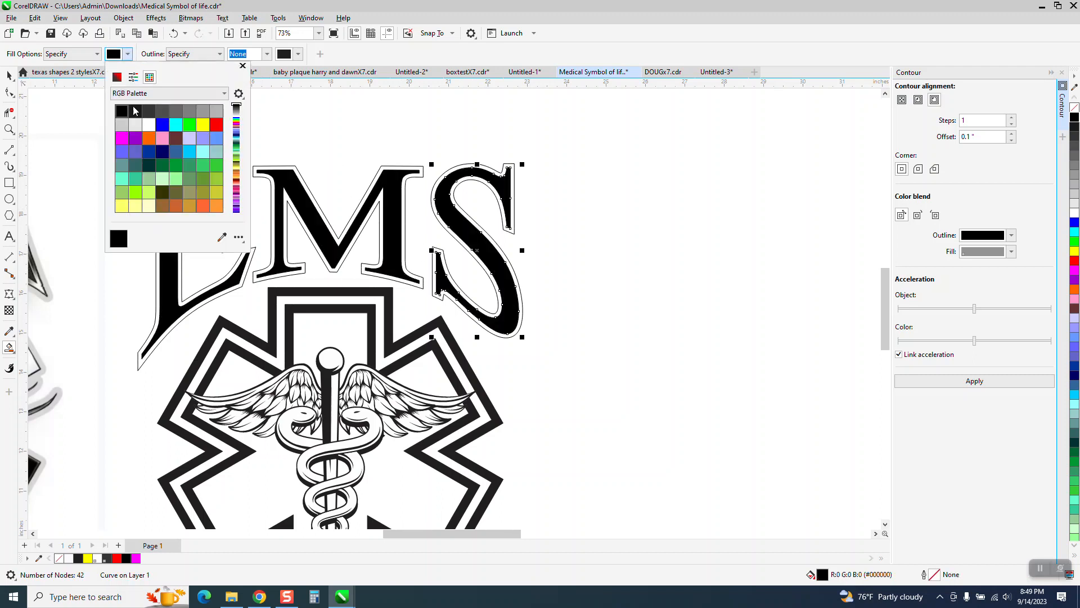
left_click(121, 125)
left_click(258, 282)
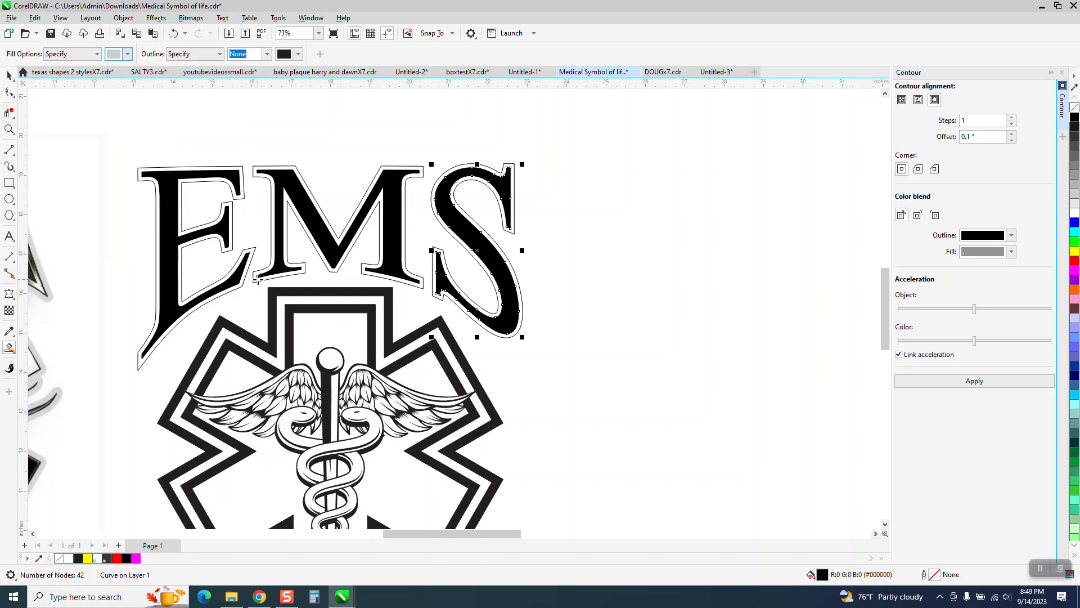
left_click(262, 272)
left_click(440, 251)
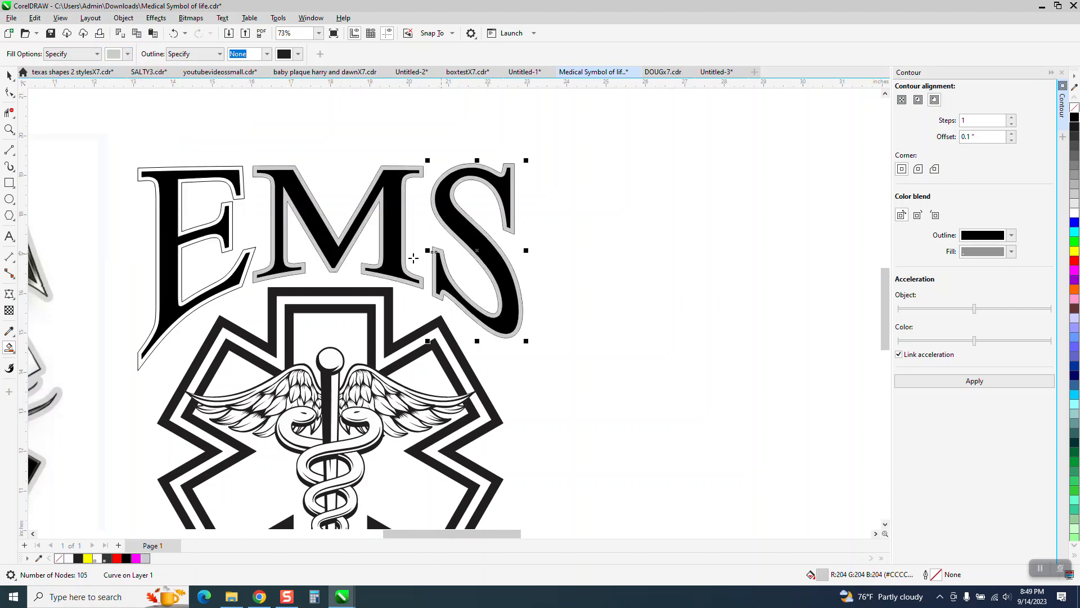
left_click(219, 237)
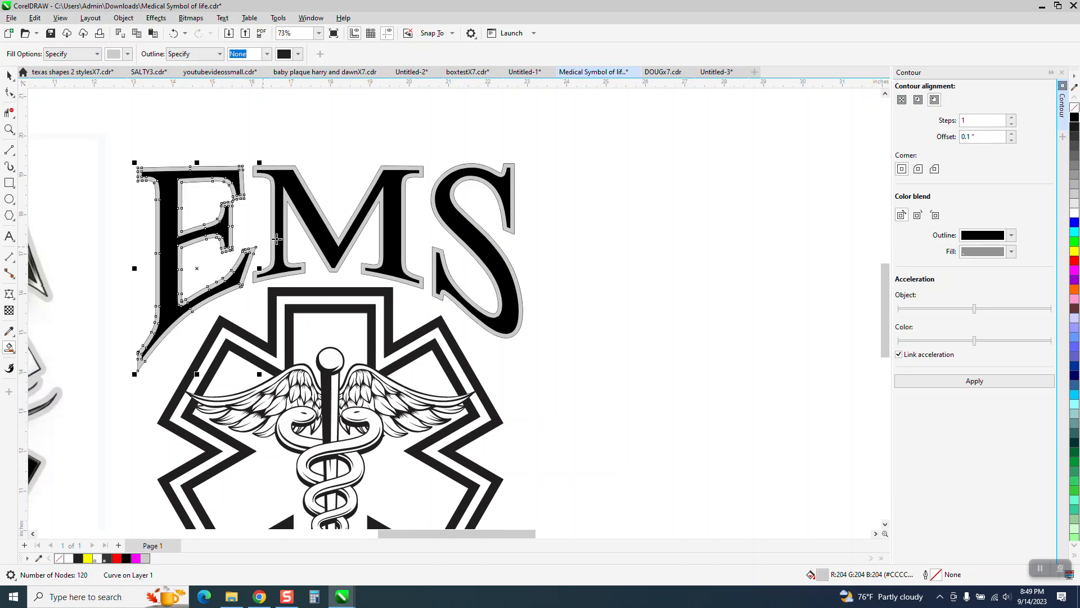
Step: Compare the two-tone EMS lettering and medical symbol with the blue EMS reference artwork beside them
scroll(264, 248, "down", 2)
scroll(161, 266, "down", 1)
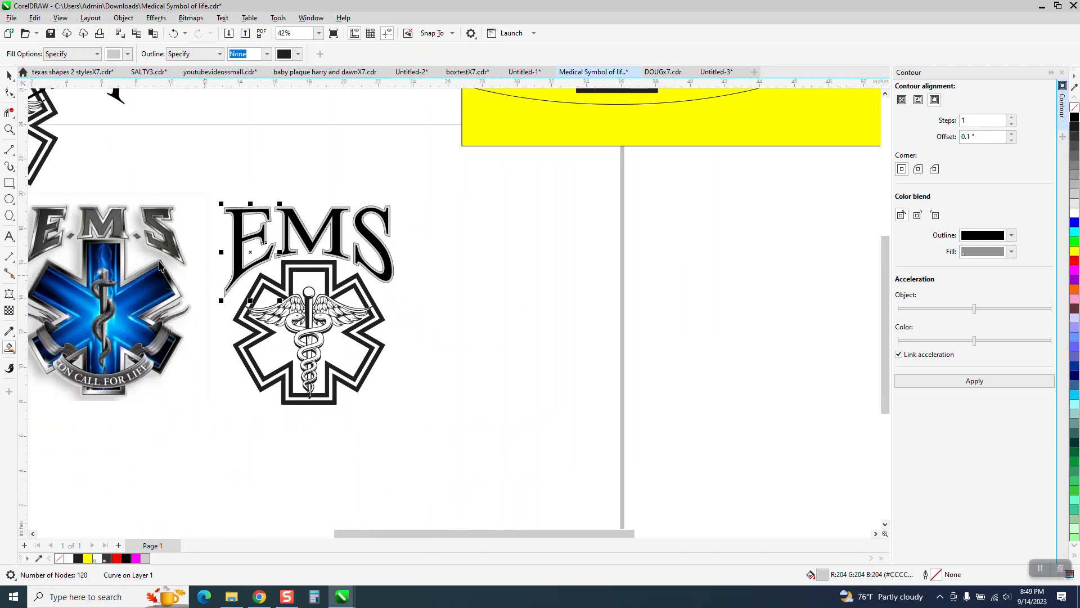
key("space")
left_click_drag(142, 212, 209, 272)
scroll(330, 292, "down", 3)
scroll(356, 284, "down", 2)
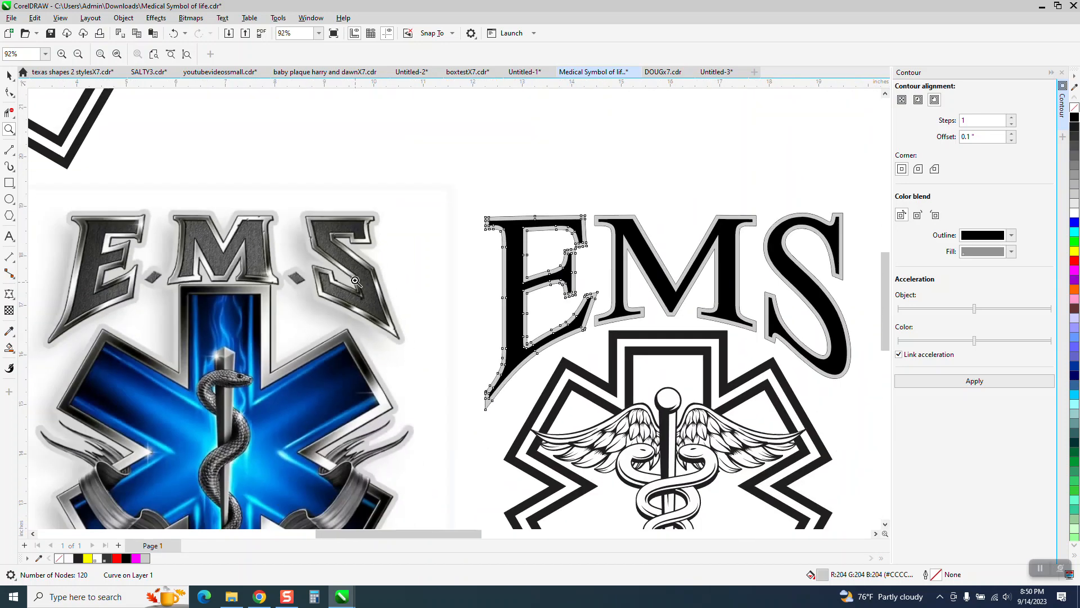
scroll(386, 234, "down", 1)
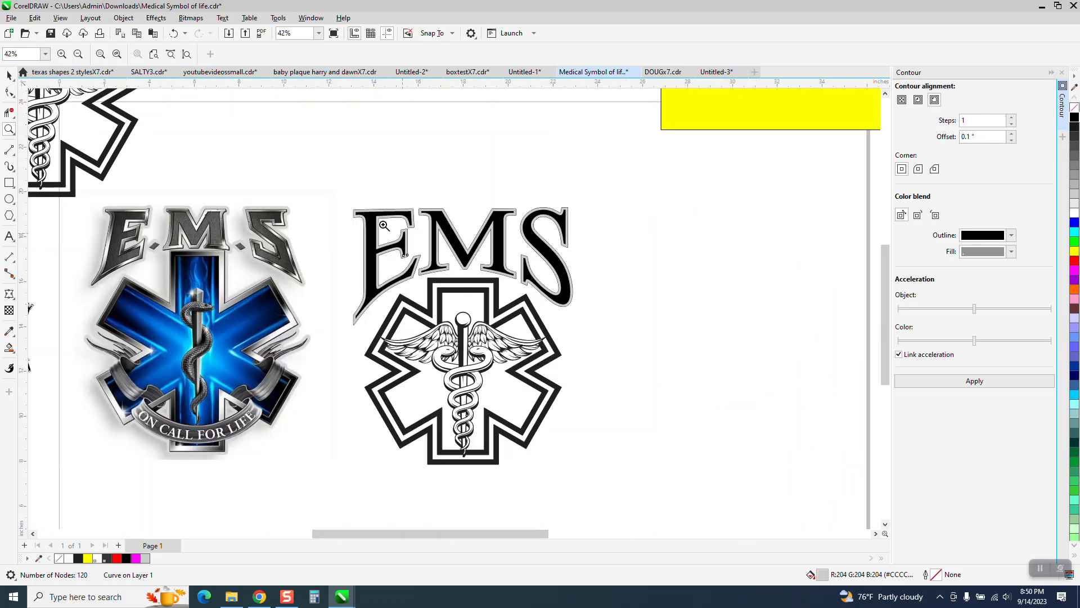
scroll(358, 212, "down", 1)
left_click_drag(334, 185, 656, 464)
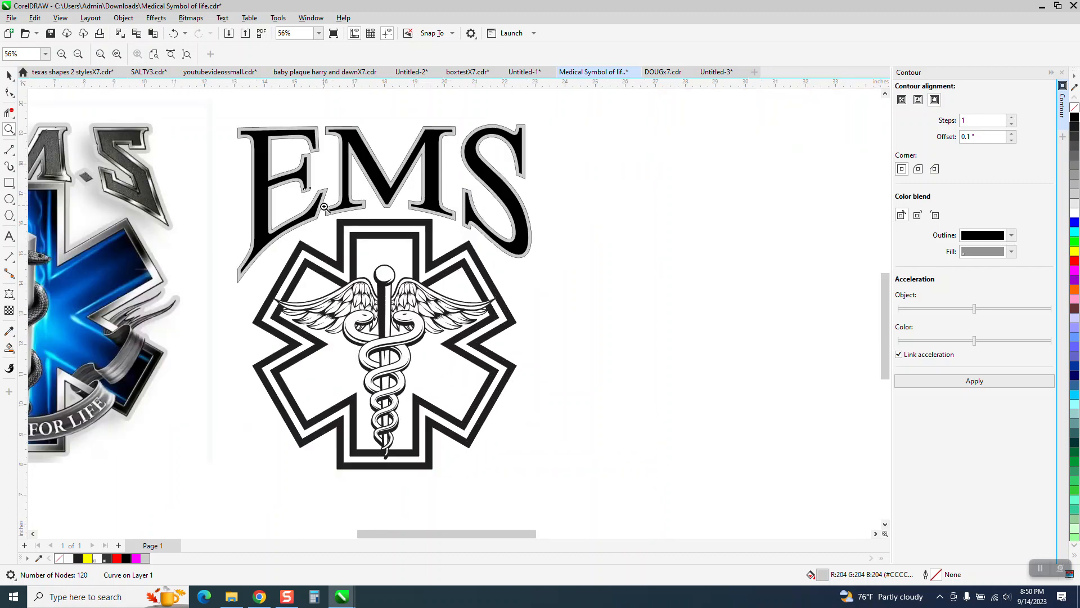
scroll(332, 224, "down", 1)
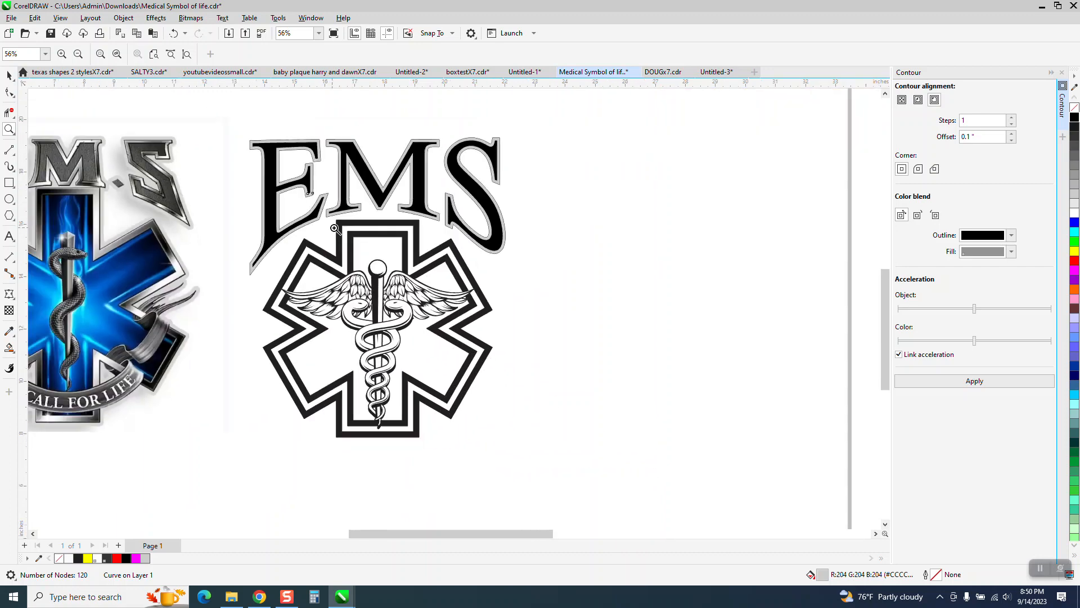